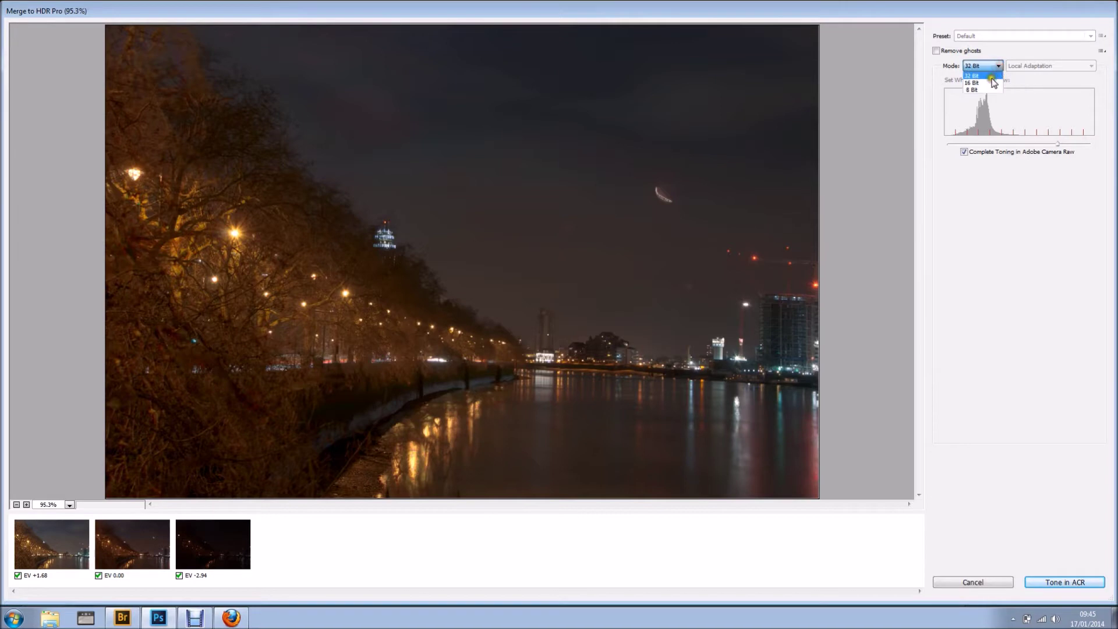
# Try 16 Bit mode for the HDR merge and switch back to 32 Bit
pyautogui.click(982, 75)
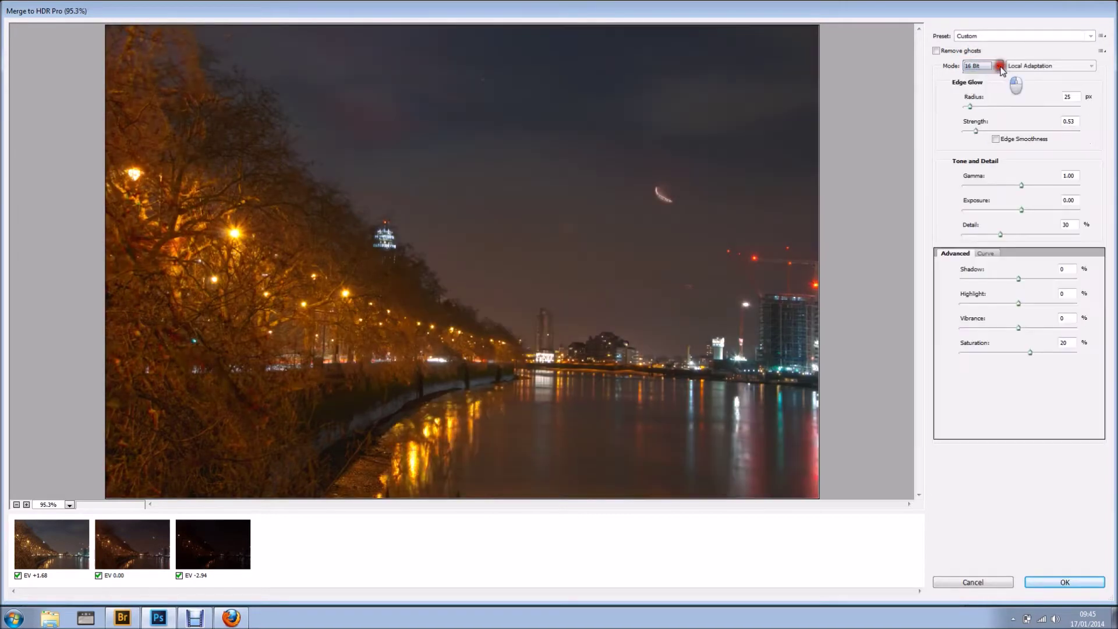
pyautogui.click(1000, 67)
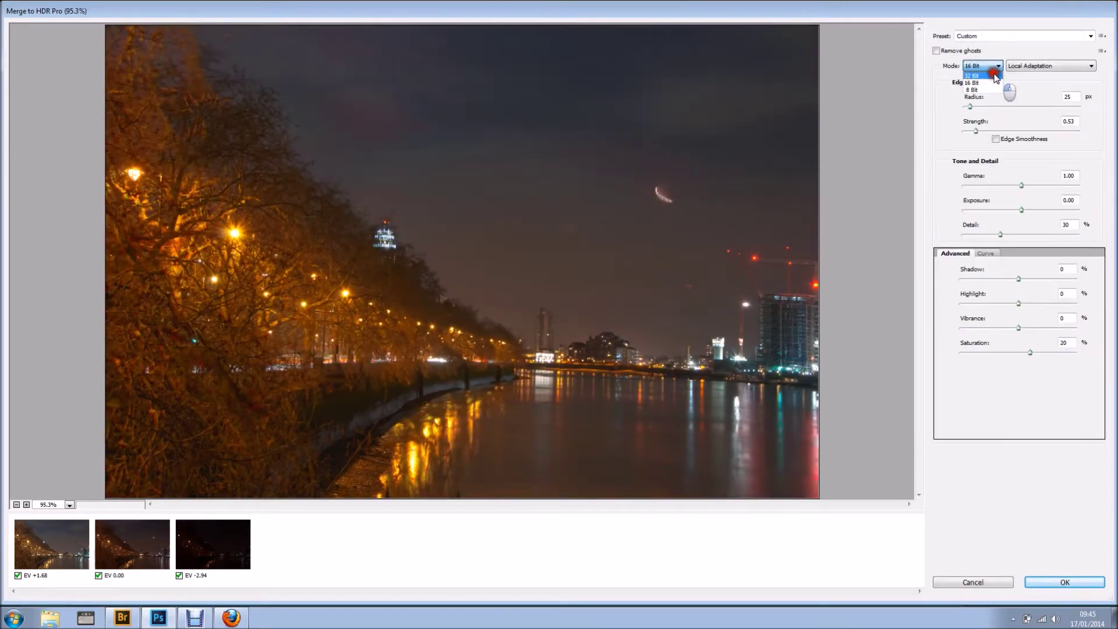
pyautogui.click(995, 76)
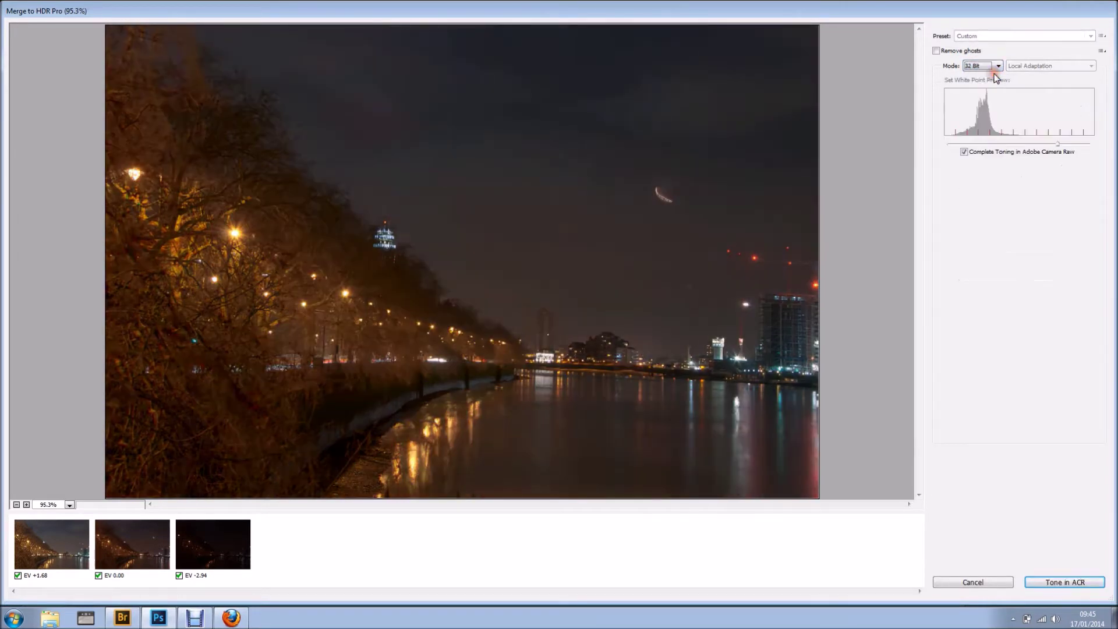
# Enable ghost removal, compare the exposures as reference, and use the EV +1.68 frame
pyautogui.click(937, 51)
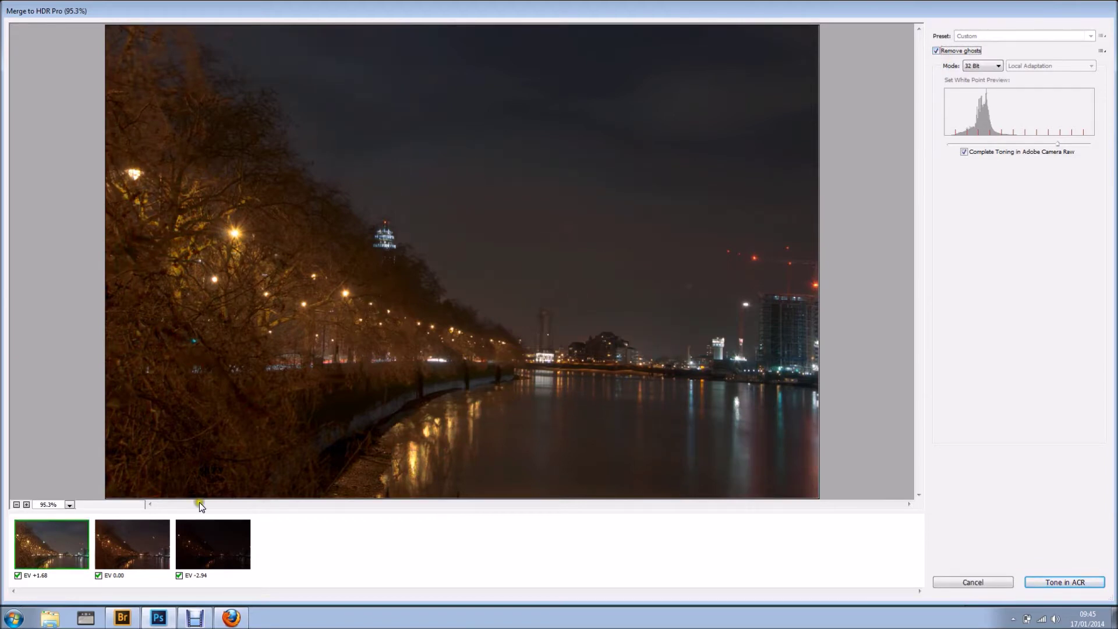
pyautogui.click(196, 536)
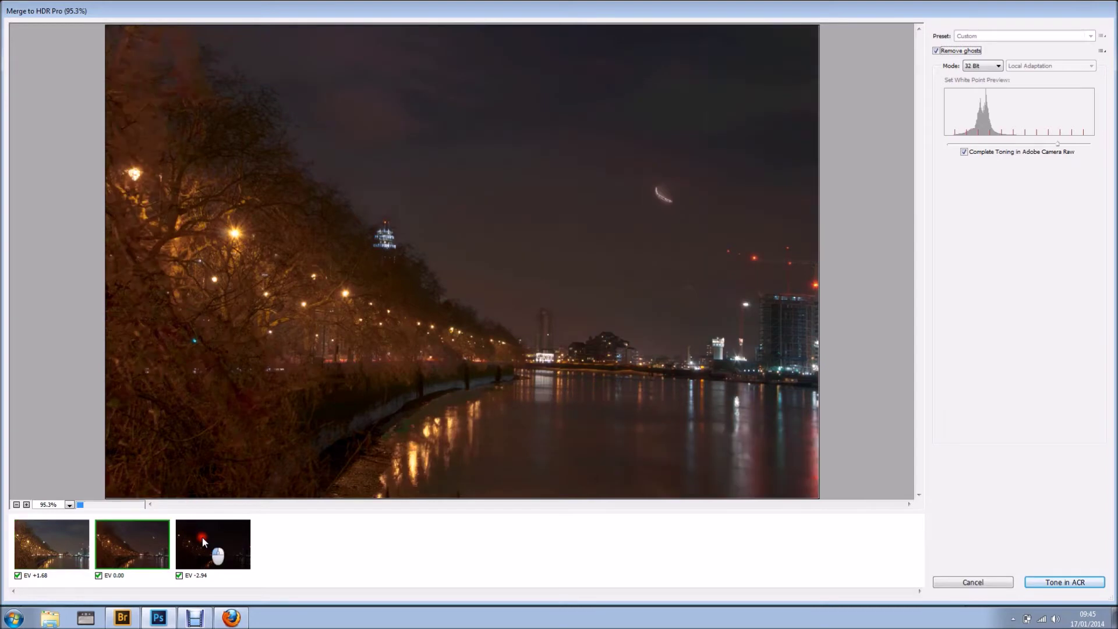
pyautogui.click(147, 541)
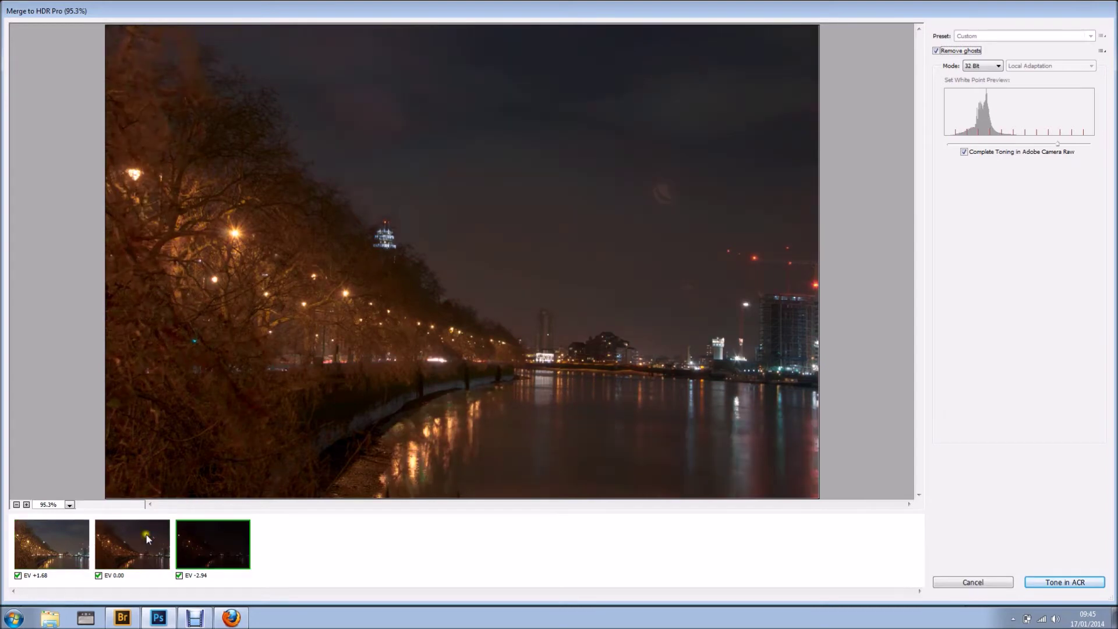
pyautogui.click(205, 545)
pyautogui.click(127, 540)
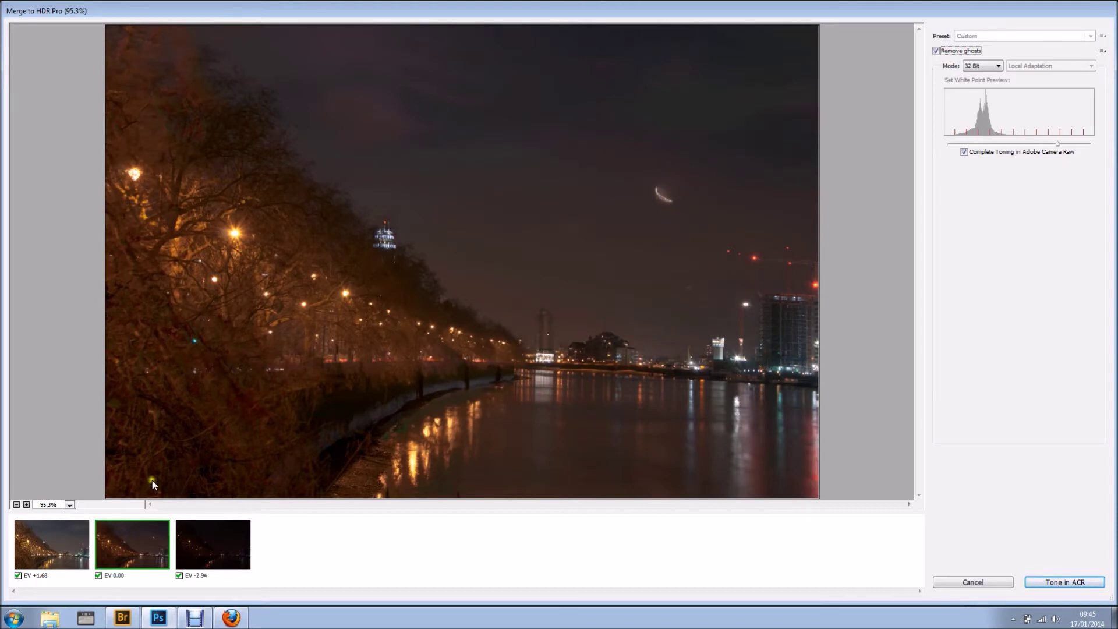
pyautogui.click(53, 539)
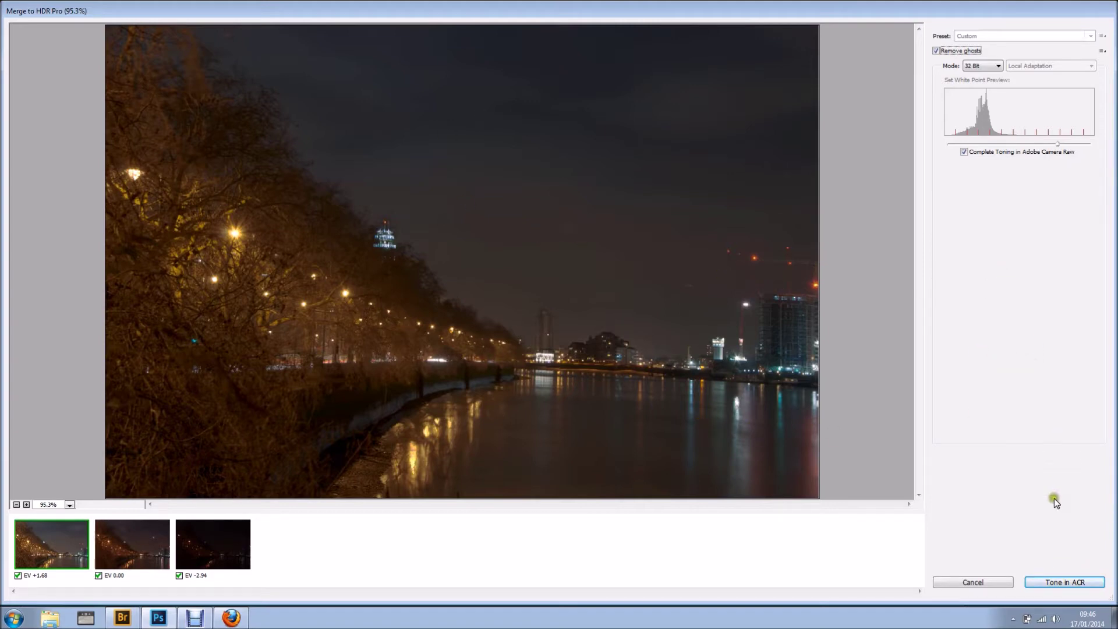
# Finish the 32 Bit merge and open the result for toning in Adobe Camera Raw
pyautogui.click(1064, 585)
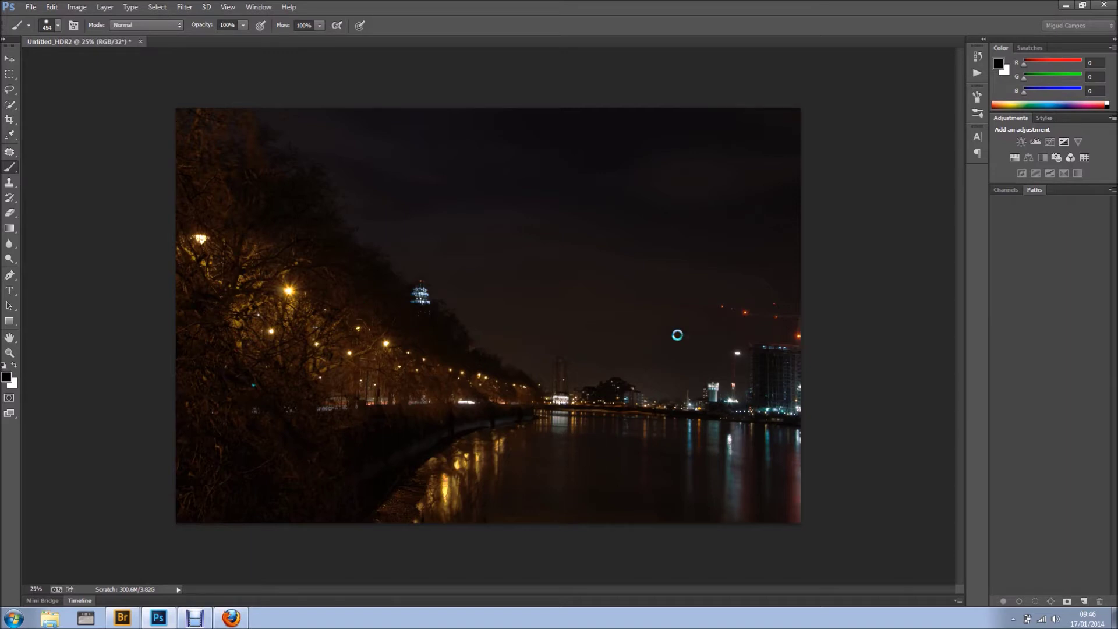
pyautogui.moveTo(678, 335); pyautogui.dragTo(706, 323)
pyautogui.hotkey('ctrl', 'shift', 'a')
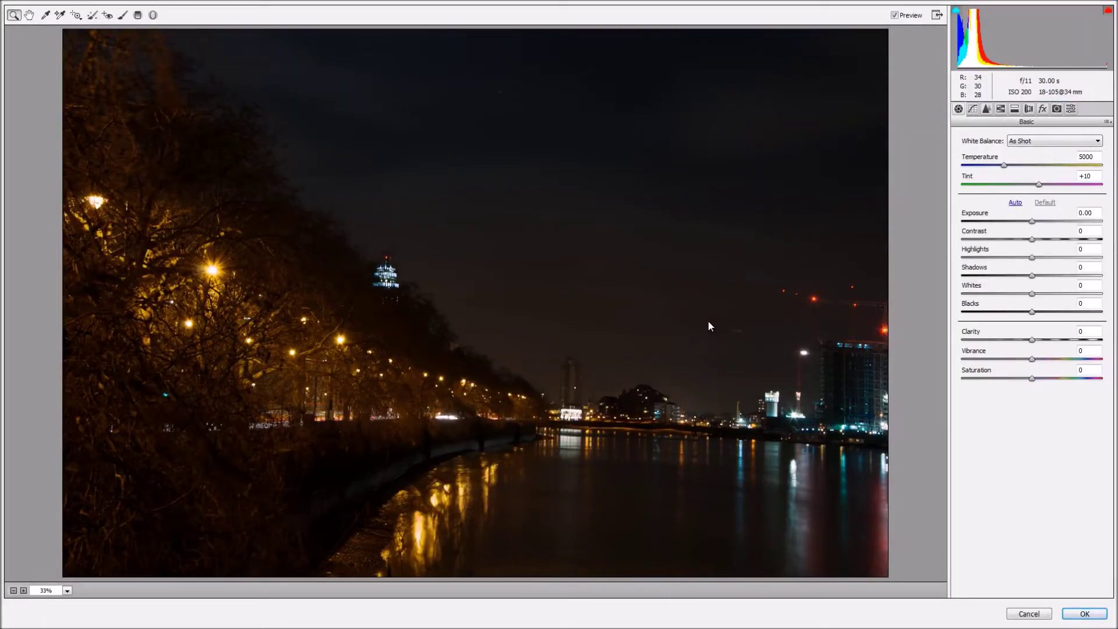
# Compare the Auto, As Shot and Shade white balance presets and apply Shade
pyautogui.click(1037, 143)
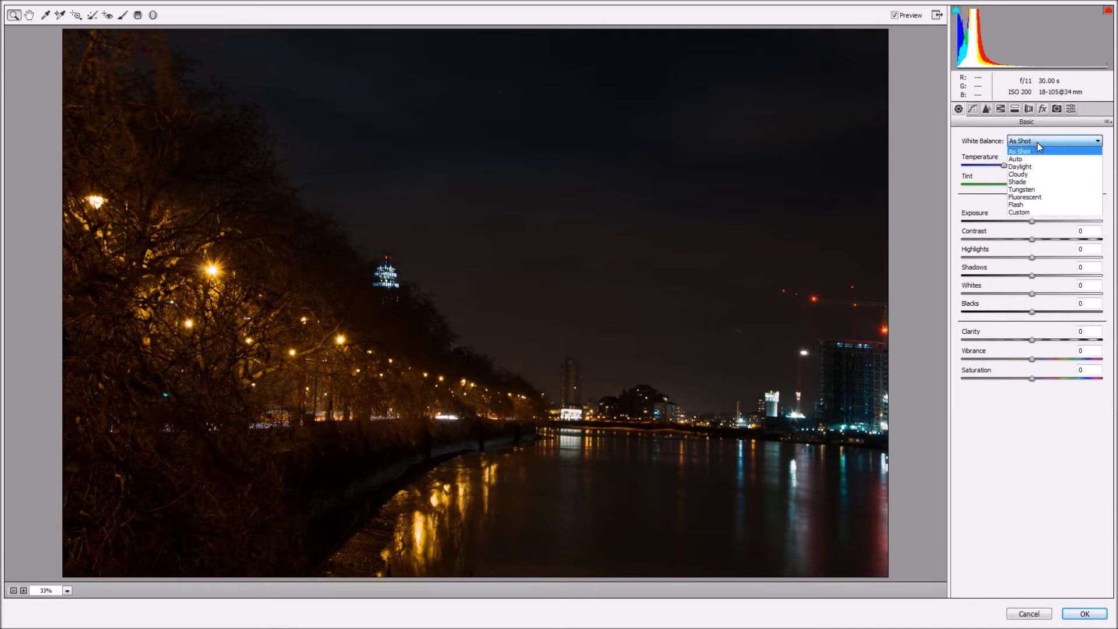
pyautogui.click(1029, 159)
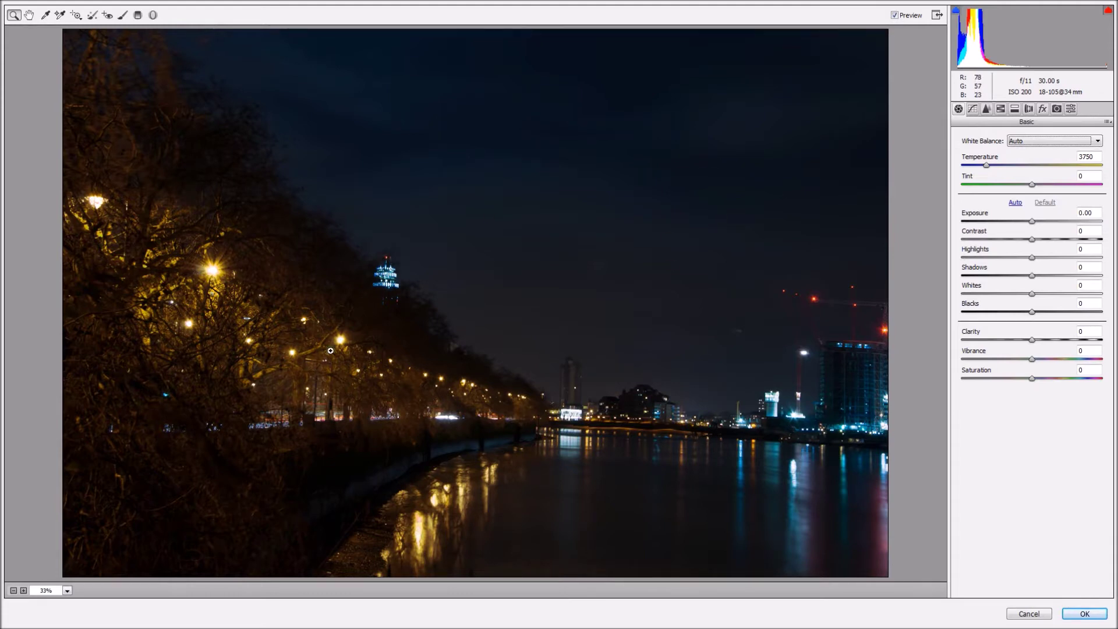
pyautogui.click(1030, 142)
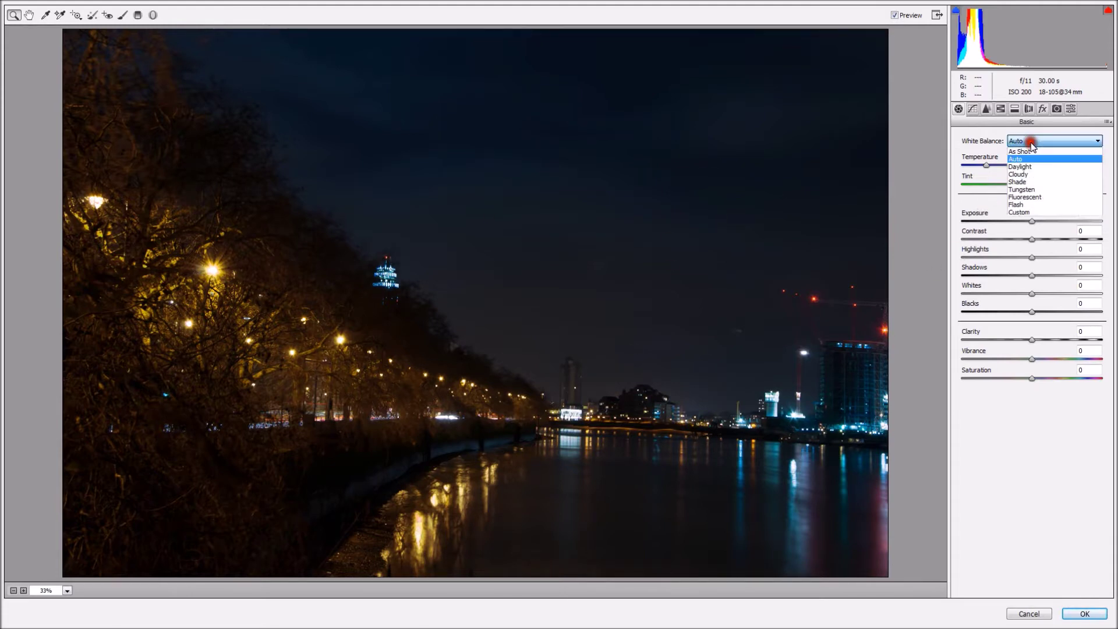
pyautogui.click(1043, 183)
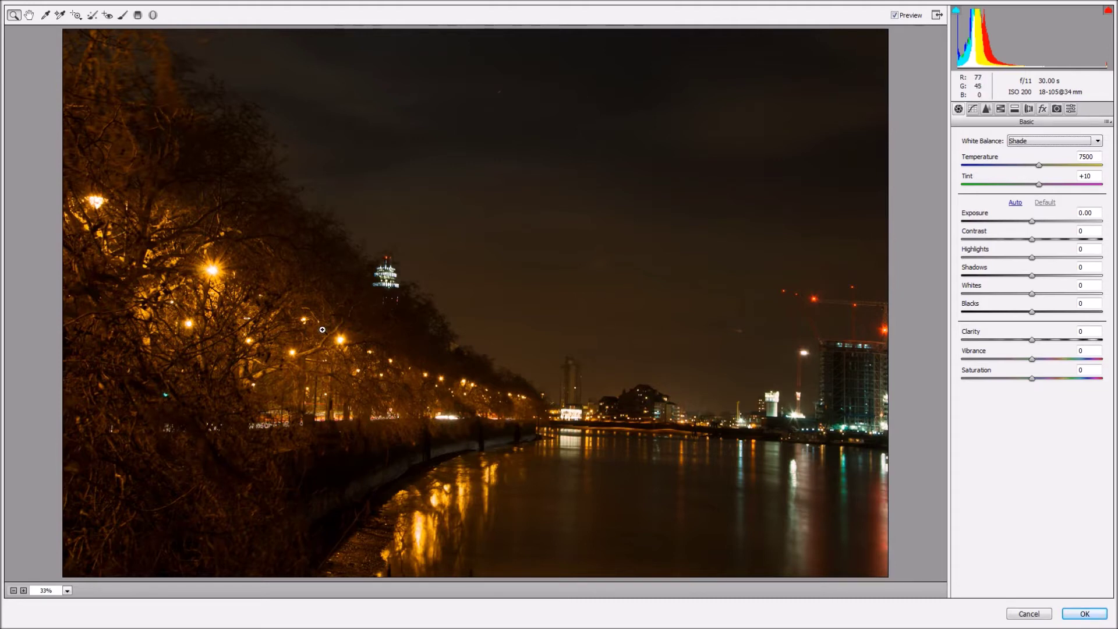
pyautogui.click(1075, 142)
pyautogui.click(1066, 149)
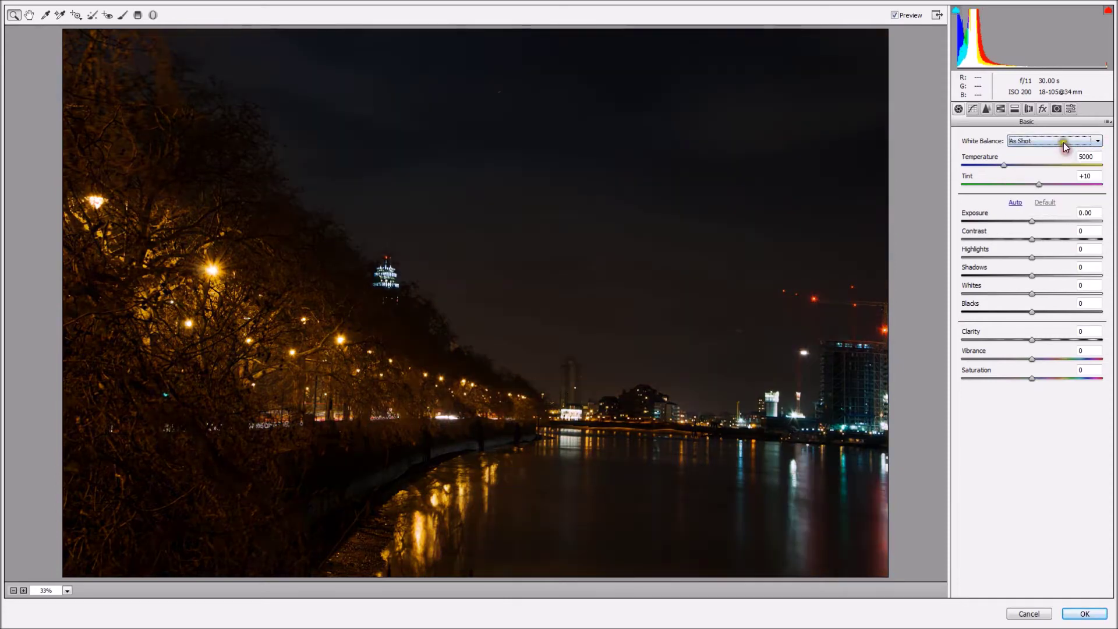
pyautogui.click(1066, 147)
pyautogui.click(1053, 179)
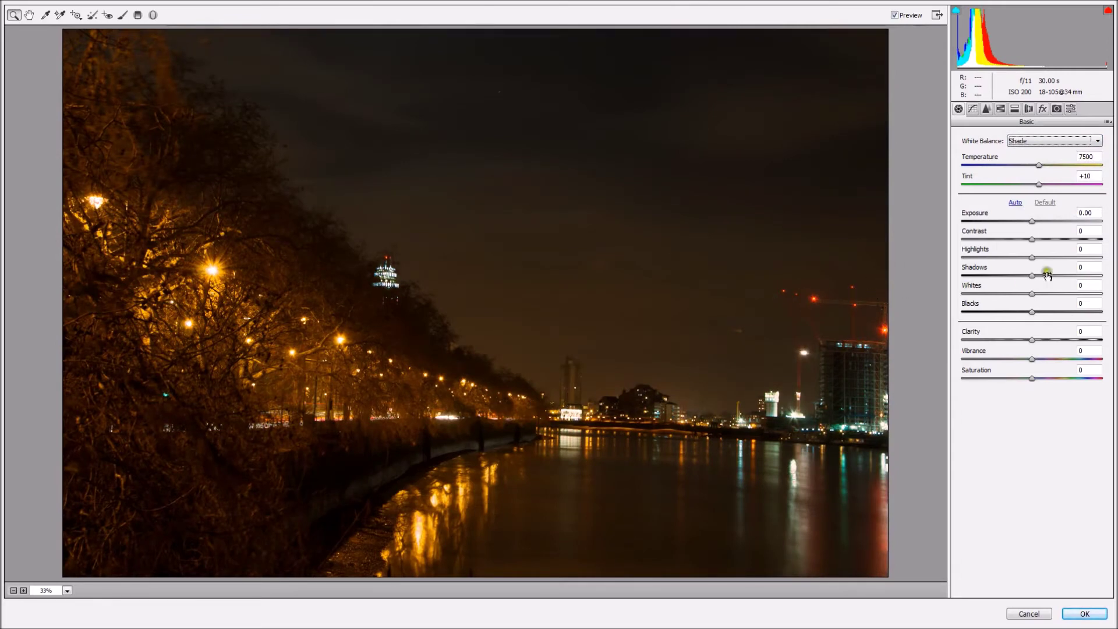
# Lower the image's Highlights to -64 and raise Shadows to +100
pyautogui.moveTo(1033, 258); pyautogui.dragTo(1031, 258)
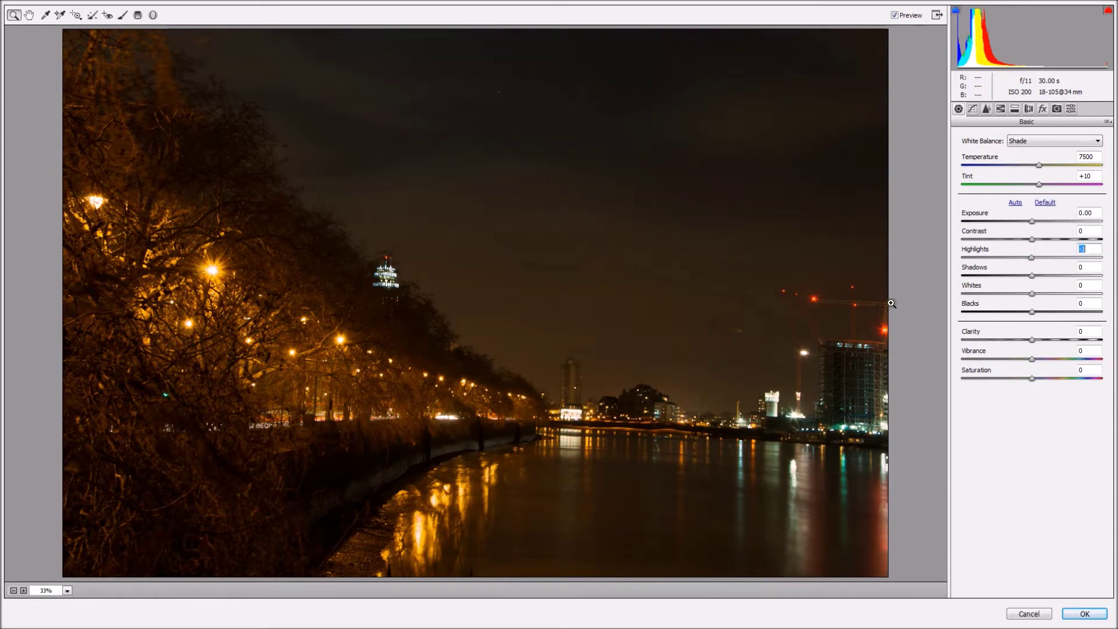
pyautogui.moveTo(1031, 258); pyautogui.dragTo(990, 258)
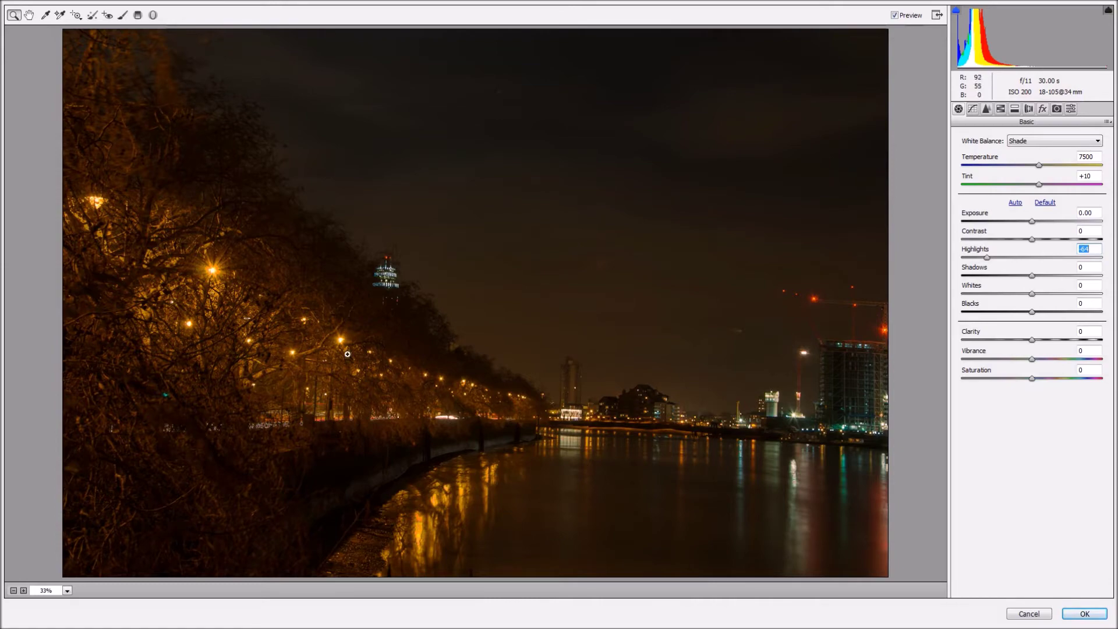
pyautogui.click(323, 396)
pyautogui.click(313, 396)
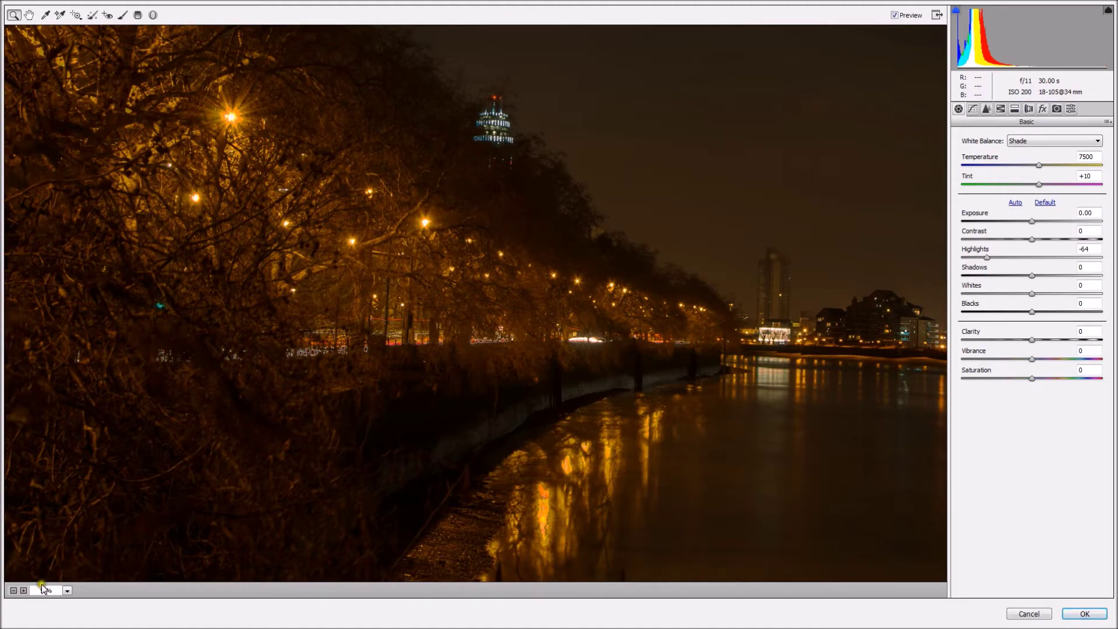
pyautogui.click(17, 591)
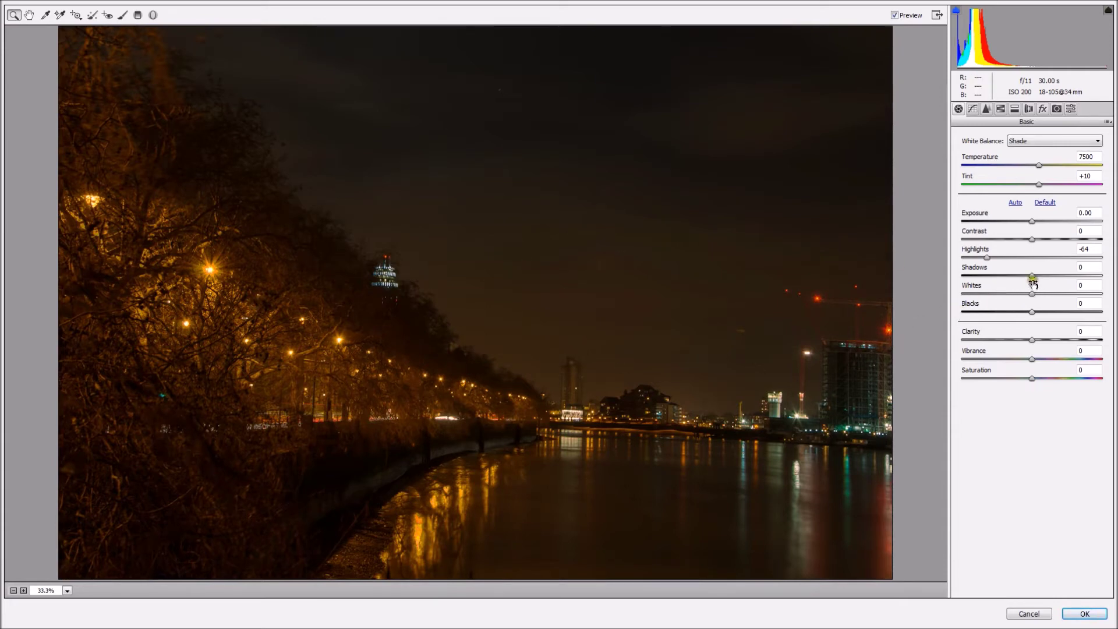
pyautogui.moveTo(1034, 278); pyautogui.dragTo(1106, 281)
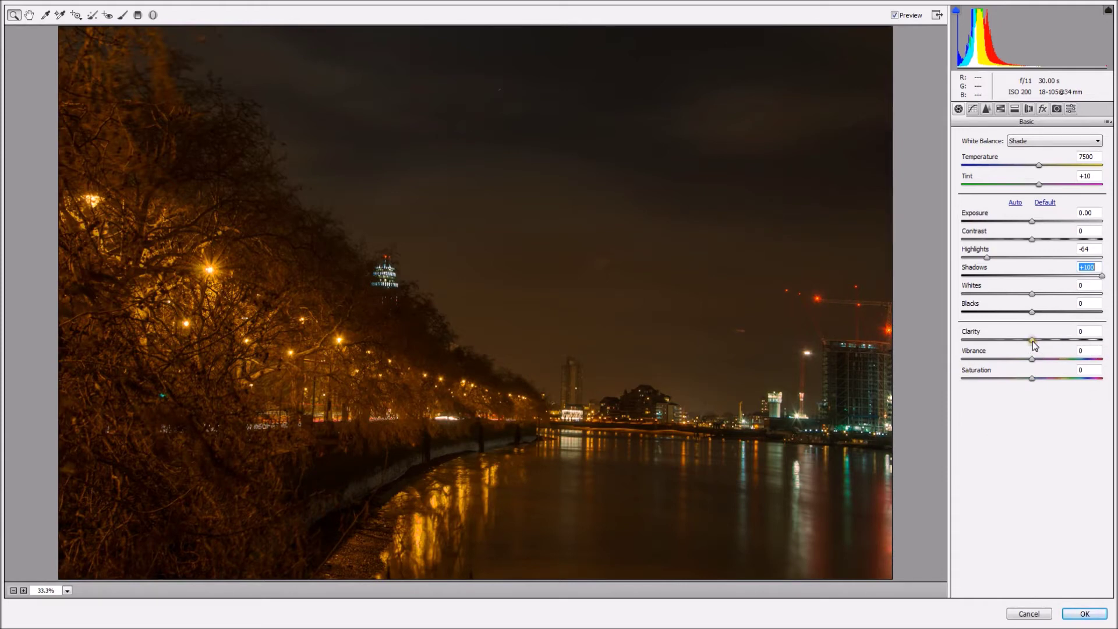
# Raise Clarity to +26 and lower the overall Exposure slightly
pyautogui.moveTo(1033, 340); pyautogui.dragTo(1049, 340)
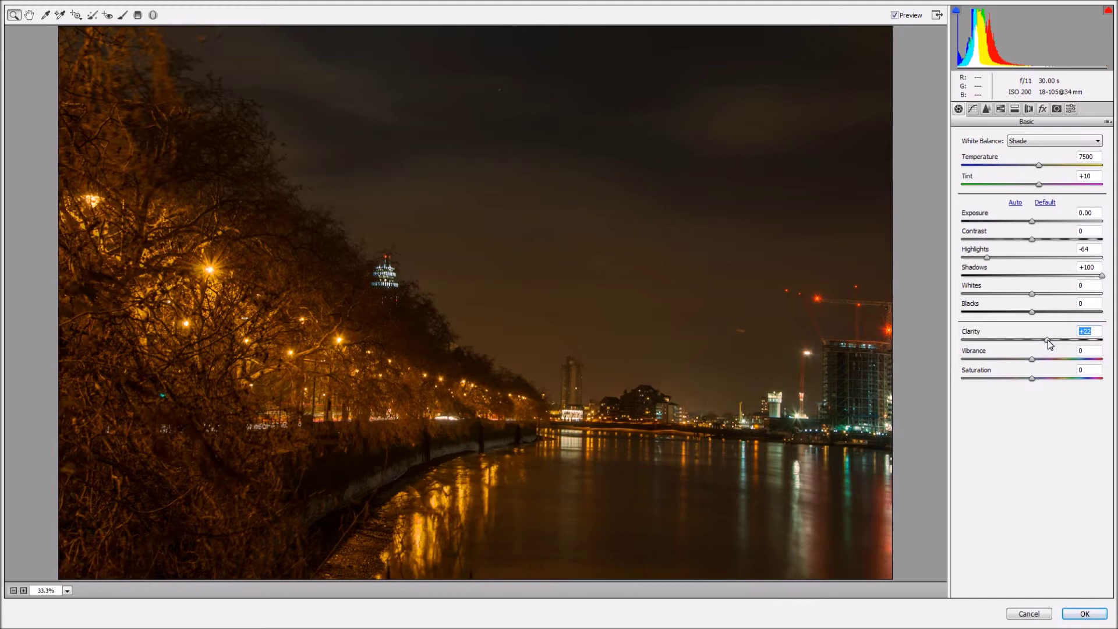
pyautogui.moveTo(1048, 340); pyautogui.dragTo(1051, 341)
pyautogui.click(989, 214)
pyautogui.moveTo(989, 215); pyautogui.dragTo(984, 215)
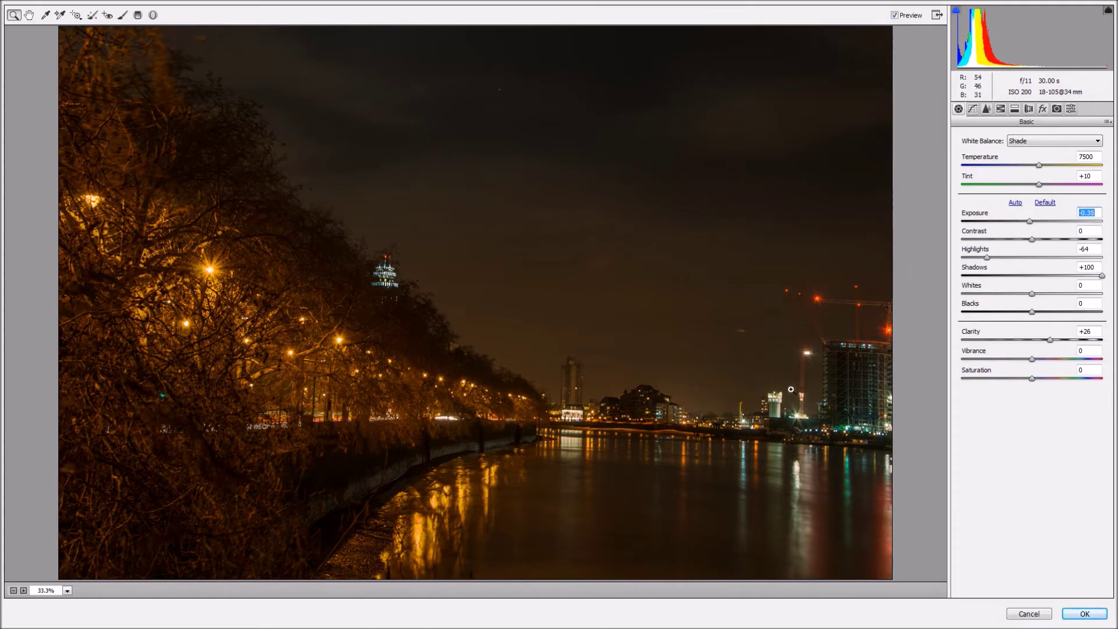
# Set the sharpening amount to 69 and its masking to 85 so mainly the edges are sharpened
pyautogui.click(987, 109)
pyautogui.click(1022, 157)
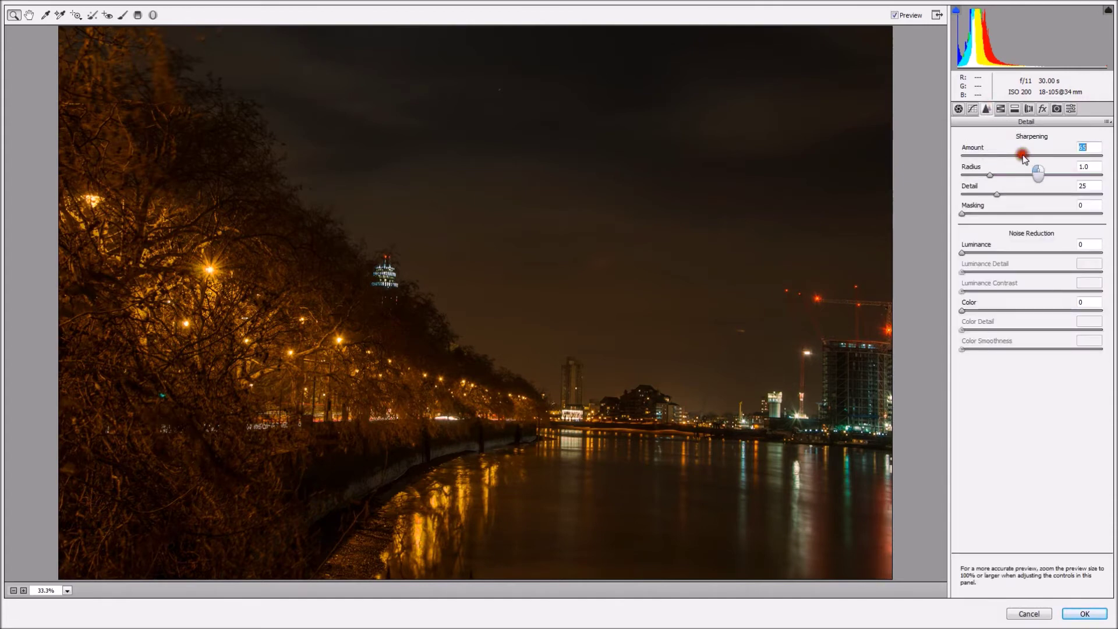
pyautogui.moveTo(1023, 158); pyautogui.dragTo(1028, 157)
pyautogui.click(976, 215)
pyautogui.moveTo(977, 215); pyautogui.dragTo(1060, 216)
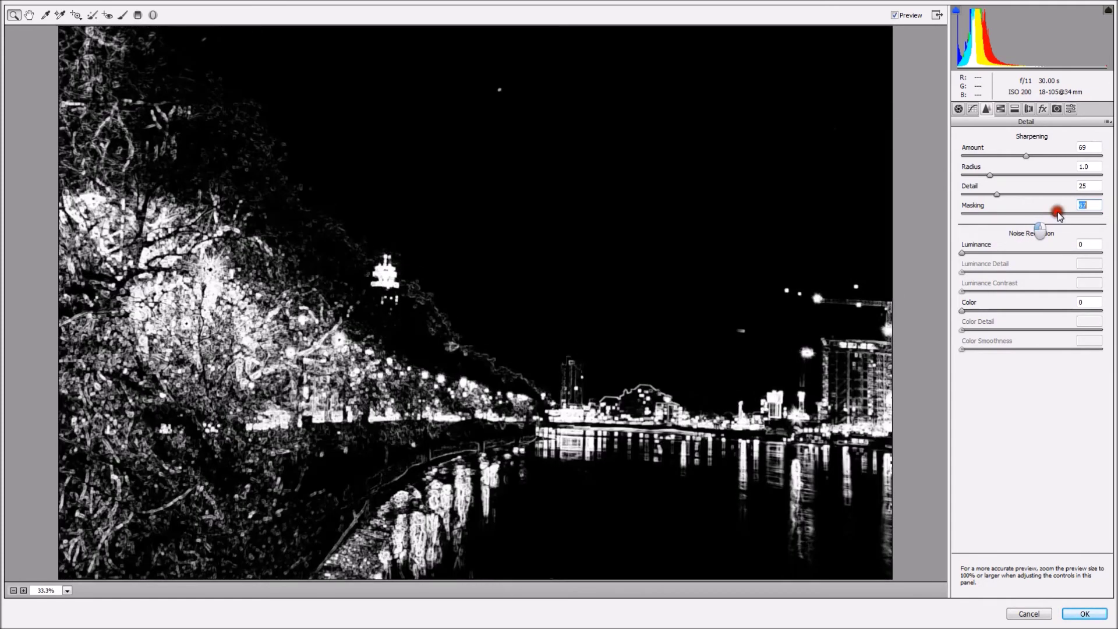
pyautogui.moveTo(1059, 216); pyautogui.dragTo(1082, 216)
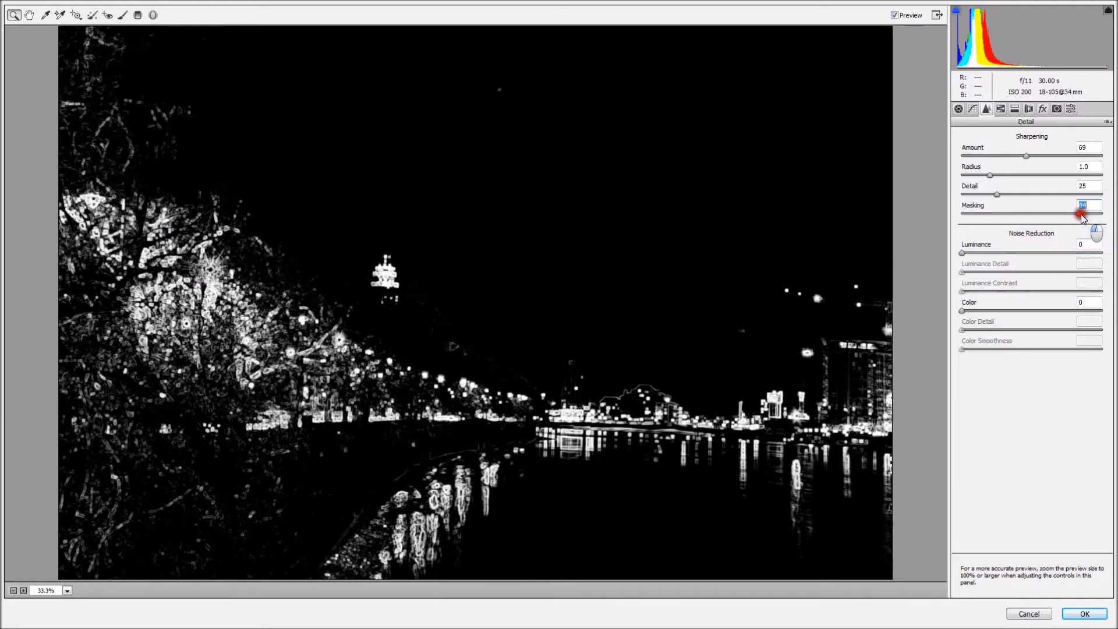
pyautogui.moveTo(1083, 216); pyautogui.dragTo(1083, 213)
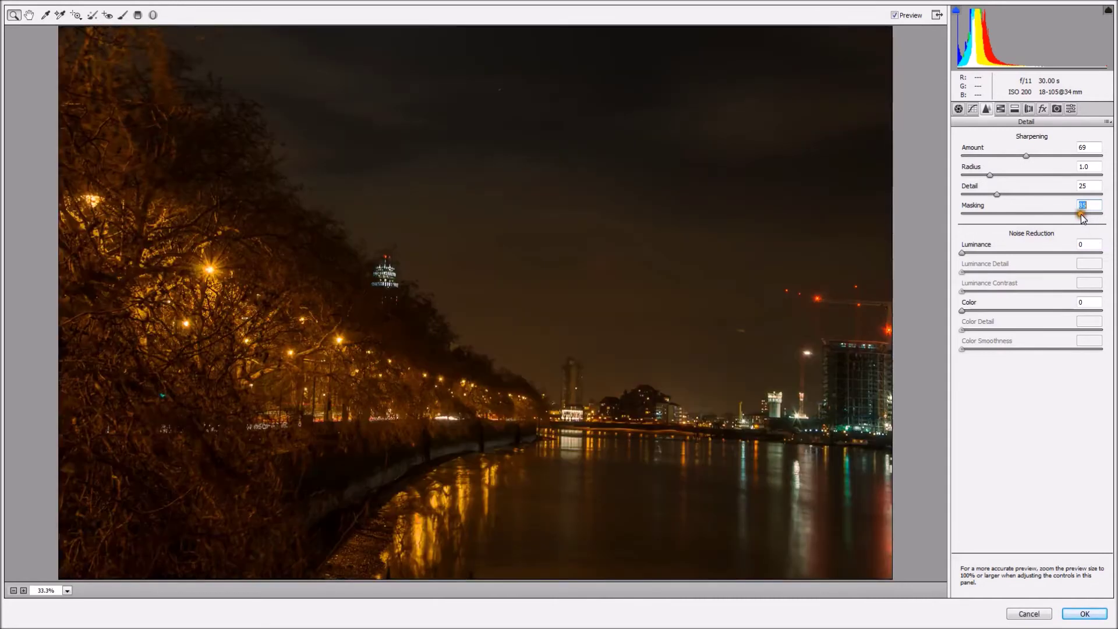
# Set luminance noise reduction to 13 and apply the Camera Raw adjustments to the image
pyautogui.click(980, 253)
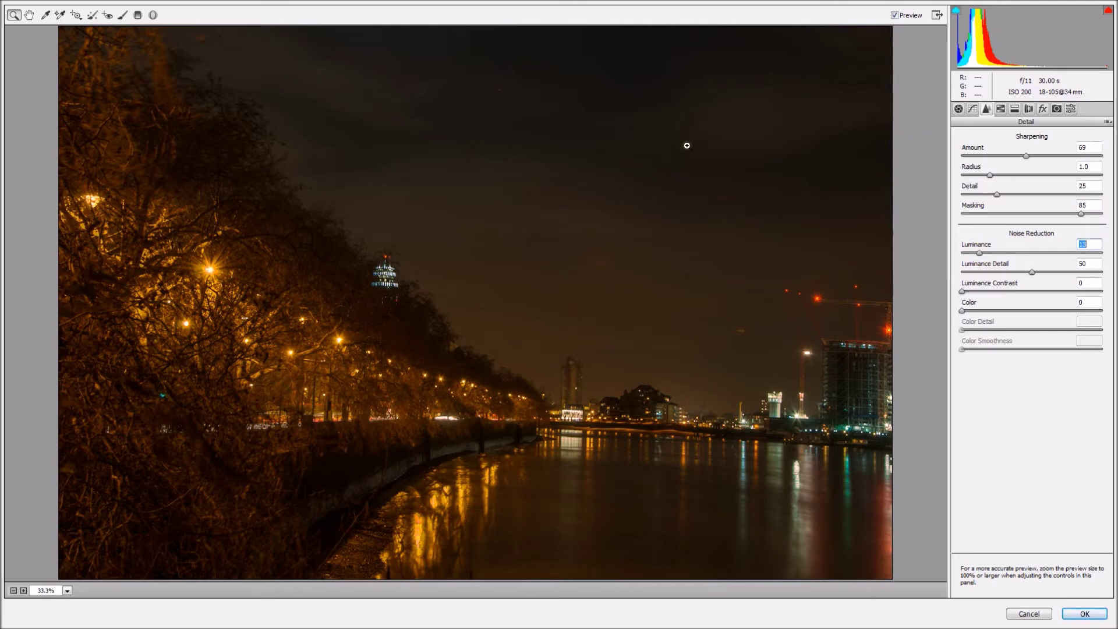
pyautogui.click(894, 16)
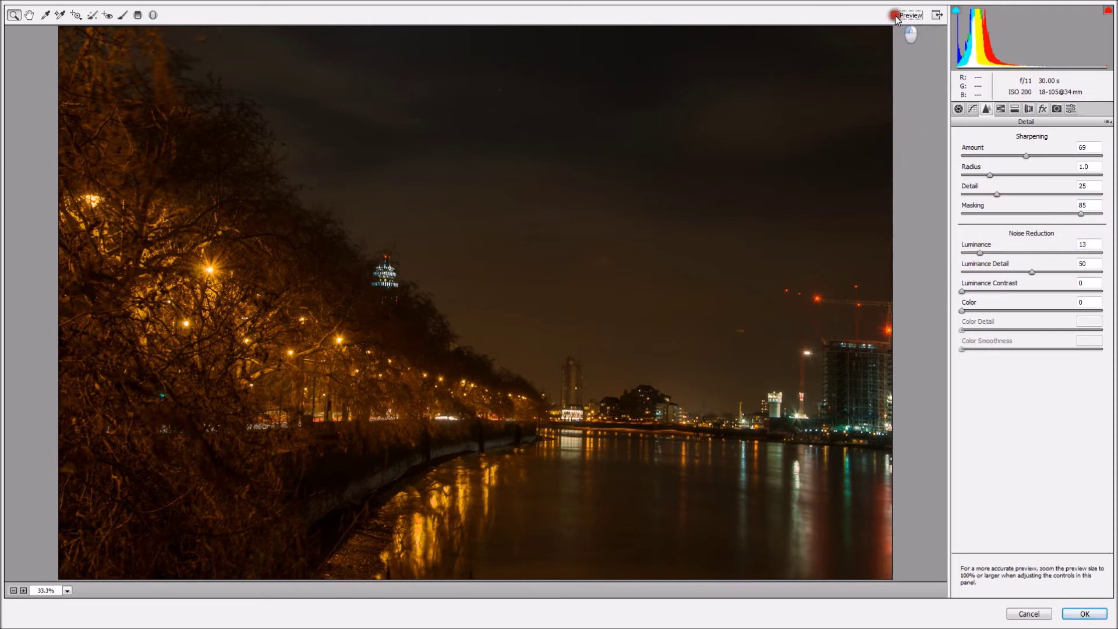
pyautogui.click(895, 16)
pyautogui.click(1085, 614)
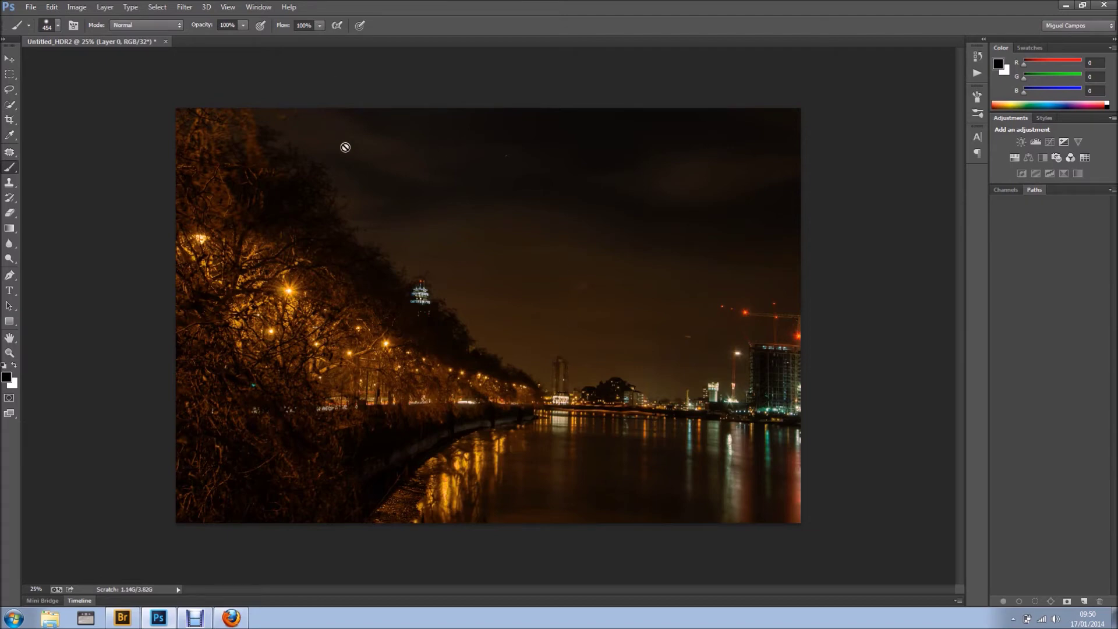
# Show the rulers around the image
pyautogui.click(227, 7)
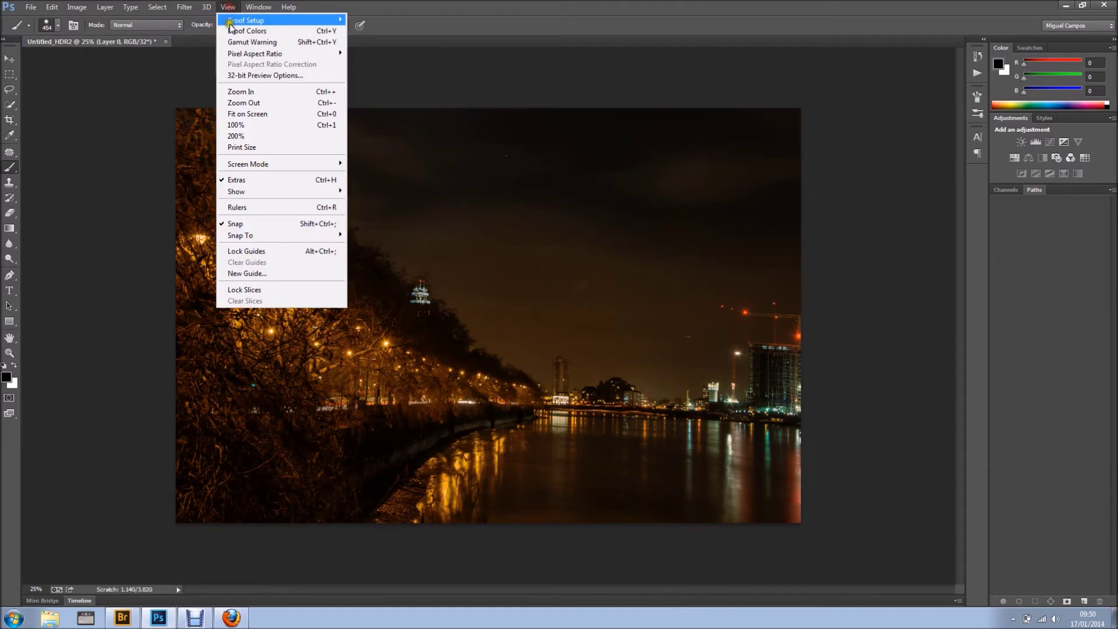
pyautogui.click(250, 207)
pyautogui.moveTo(28, 365)
pyautogui.mouseDown()
pyautogui.moveTo(574, 373)
pyautogui.moveTo(24, 373)
pyautogui.mouseUp()
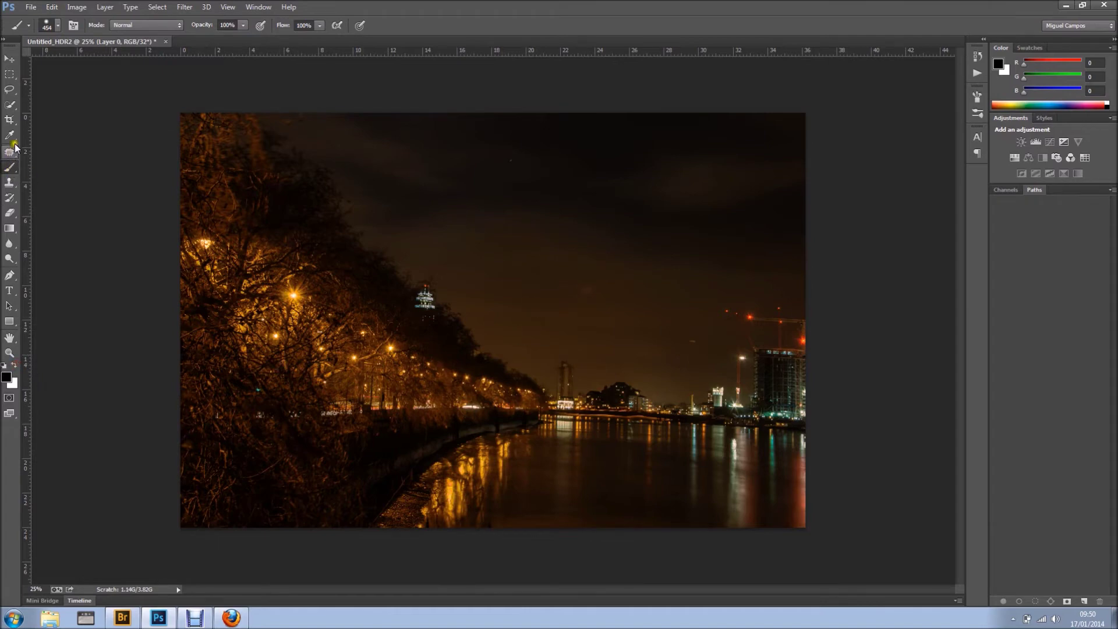
pyautogui.click(9, 120)
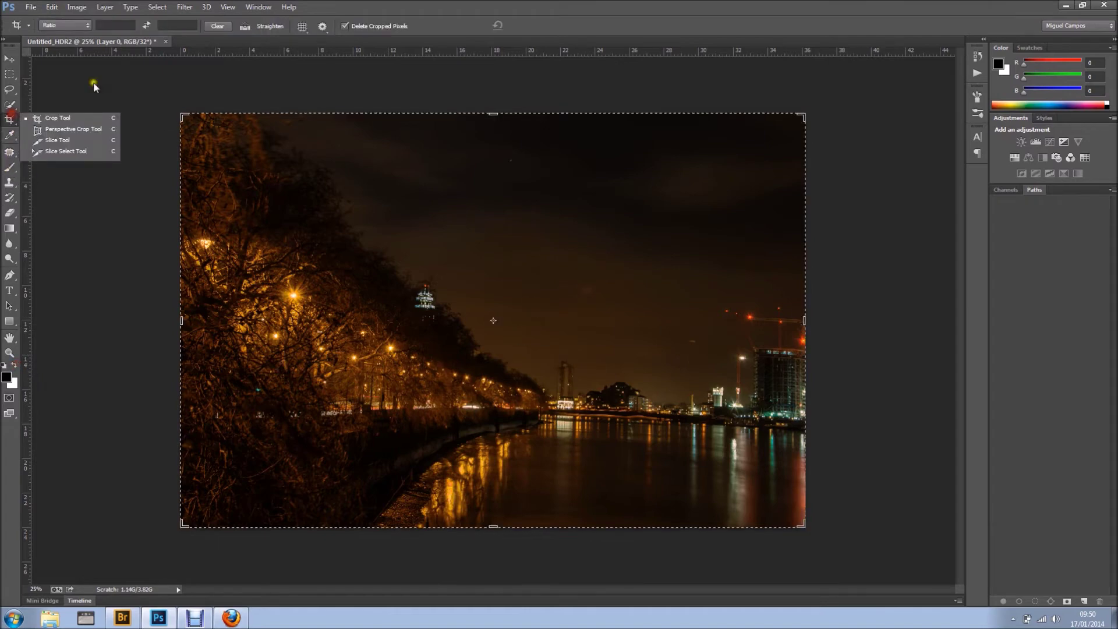
pyautogui.click(86, 25)
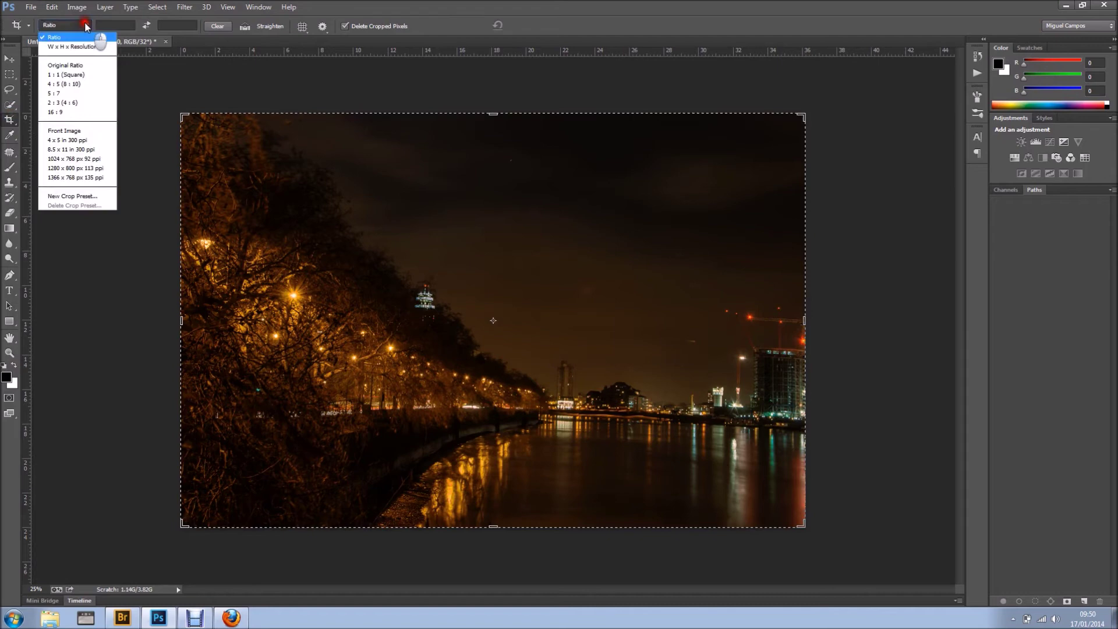
pyautogui.click(67, 112)
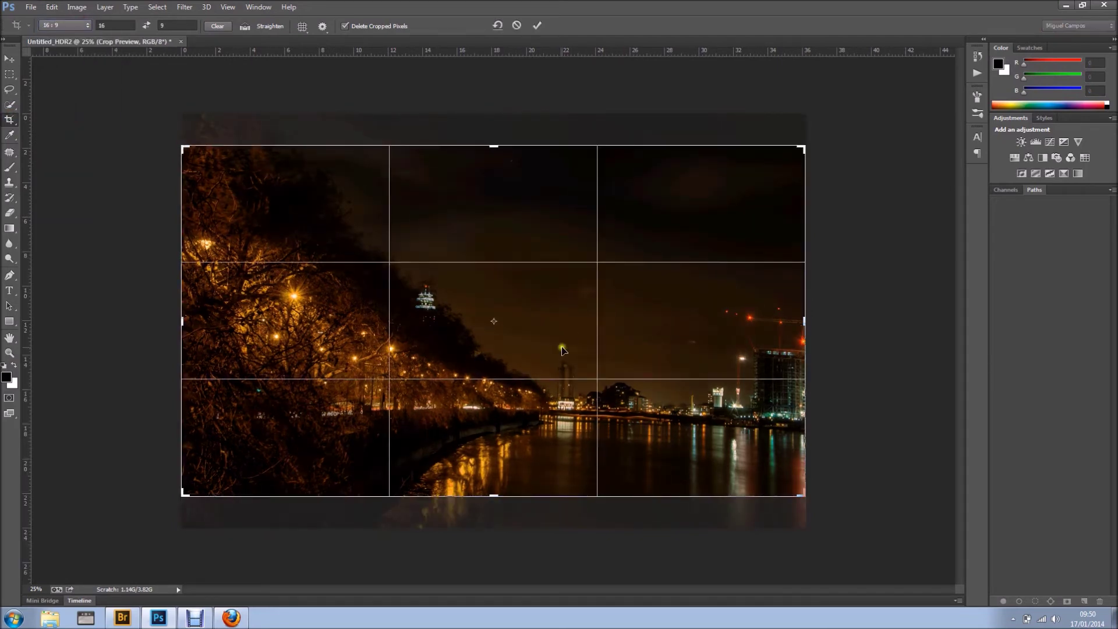
pyautogui.moveTo(554, 355); pyautogui.dragTo(558, 319)
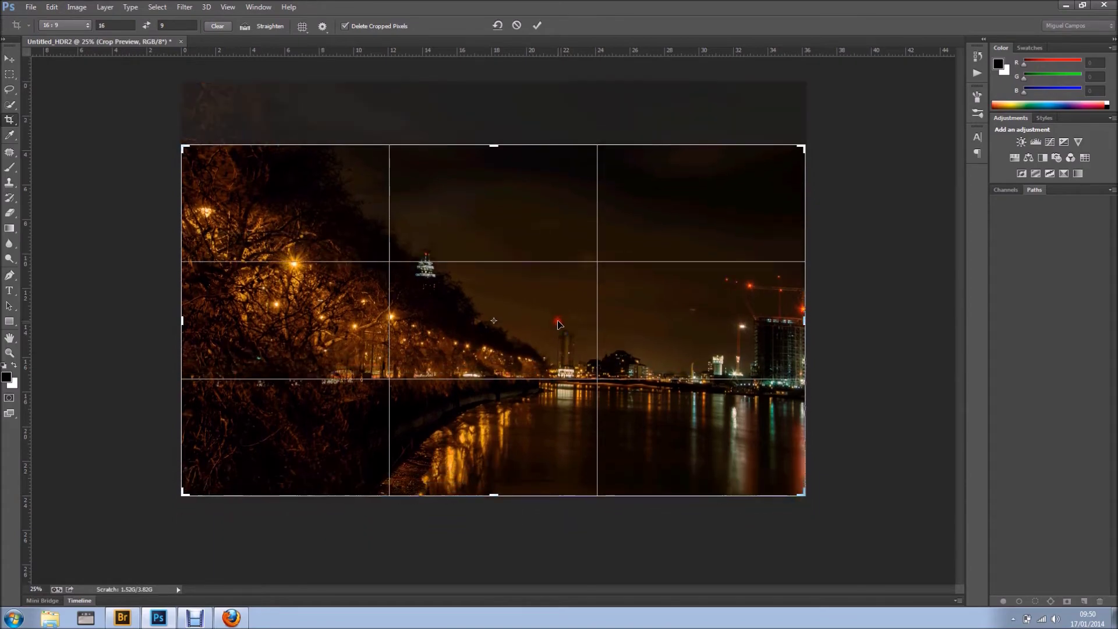
pyautogui.scroll(2, 573, 348)
pyautogui.scroll(2, 573, 348)
pyautogui.scroll(-5, 577, 349)
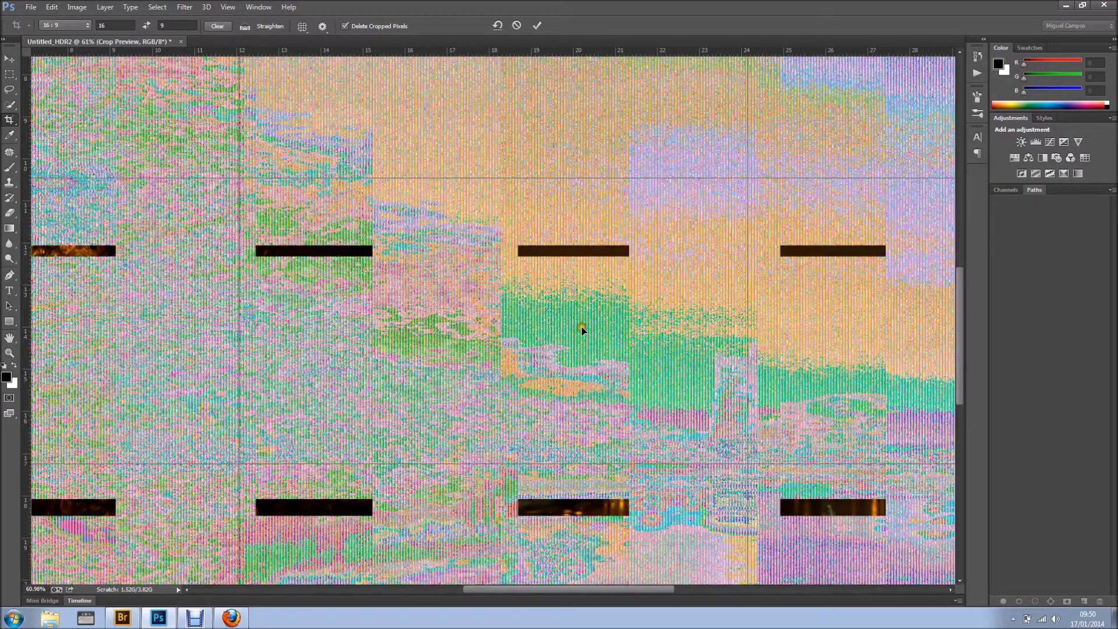
pyautogui.scroll(-2, 580, 357)
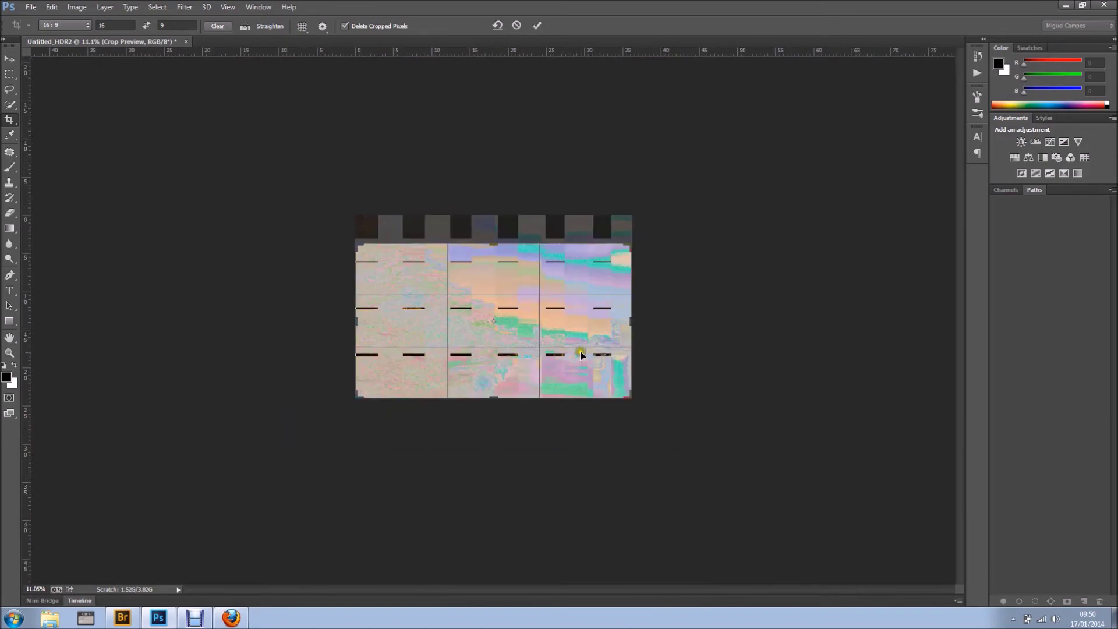
pyautogui.click(517, 25)
pyautogui.scroll(5, 567, 265)
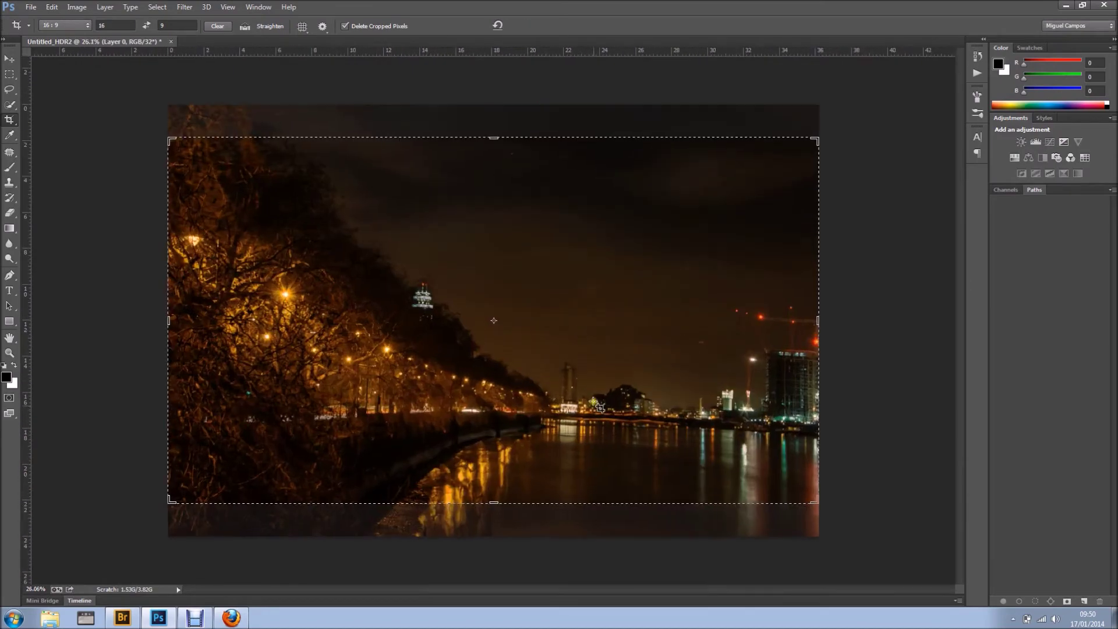
pyautogui.click(245, 27)
pyautogui.click(499, 26)
pyautogui.click(498, 26)
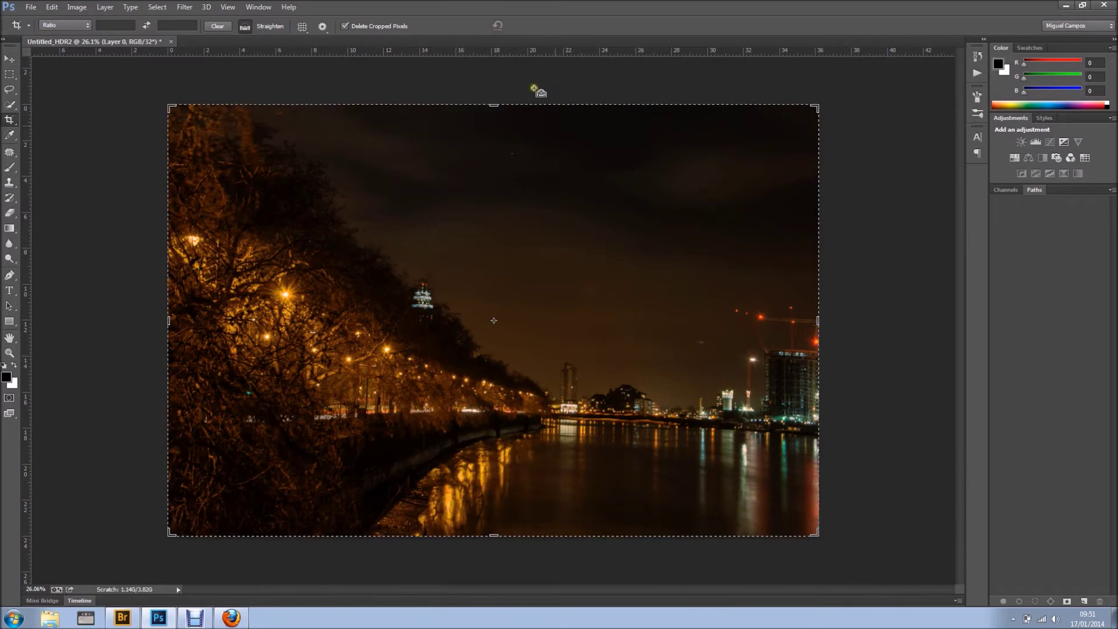
pyautogui.click(88, 26)
pyautogui.click(69, 110)
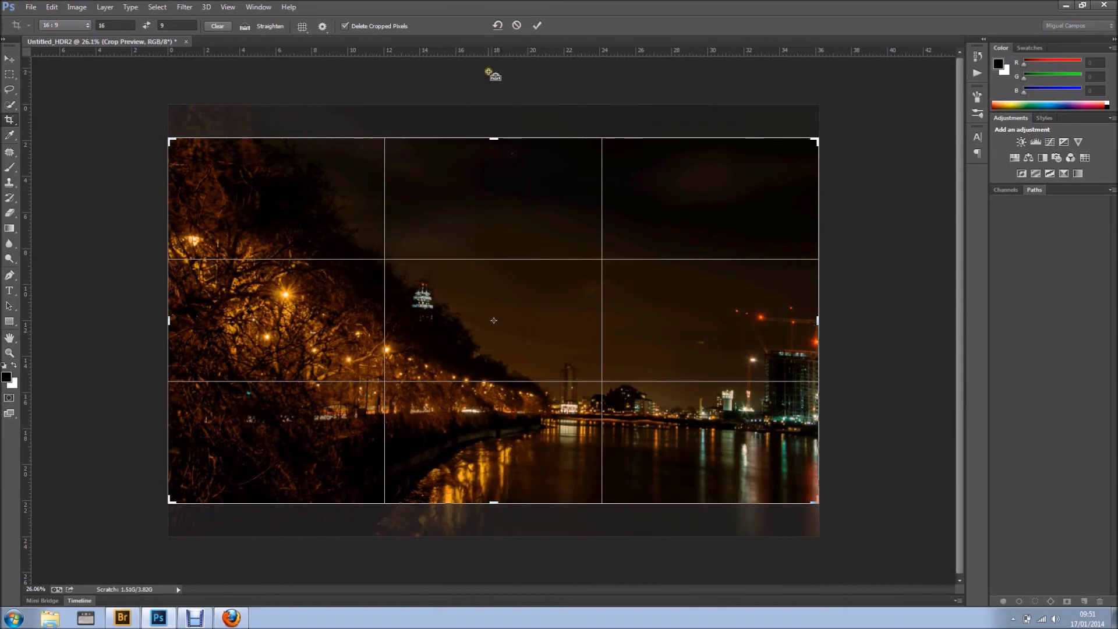
pyautogui.click(498, 26)
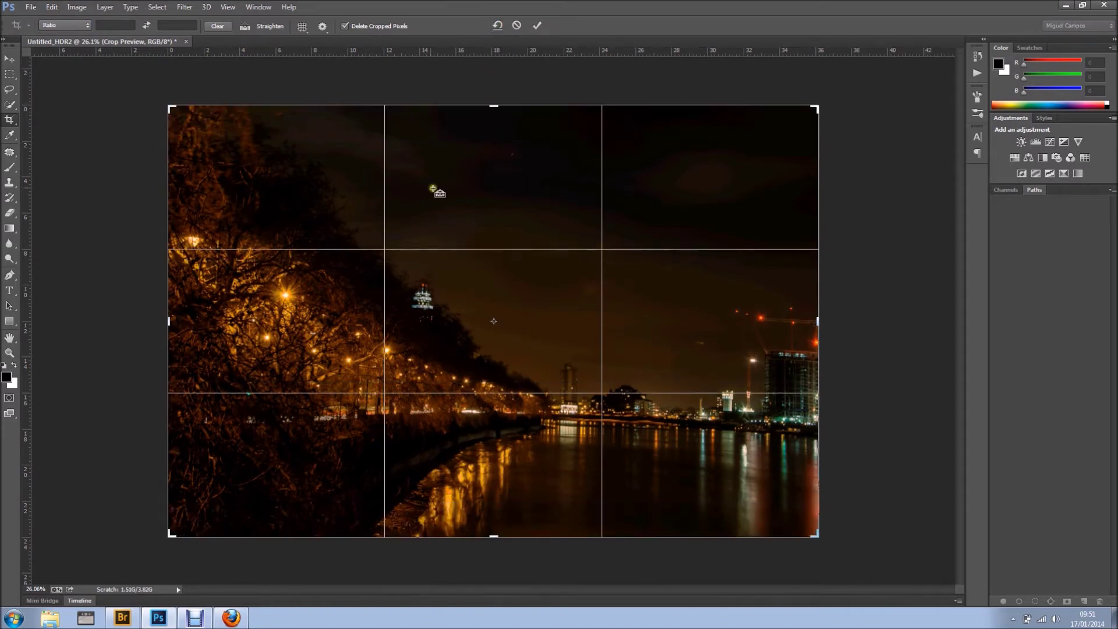
pyautogui.click(517, 26)
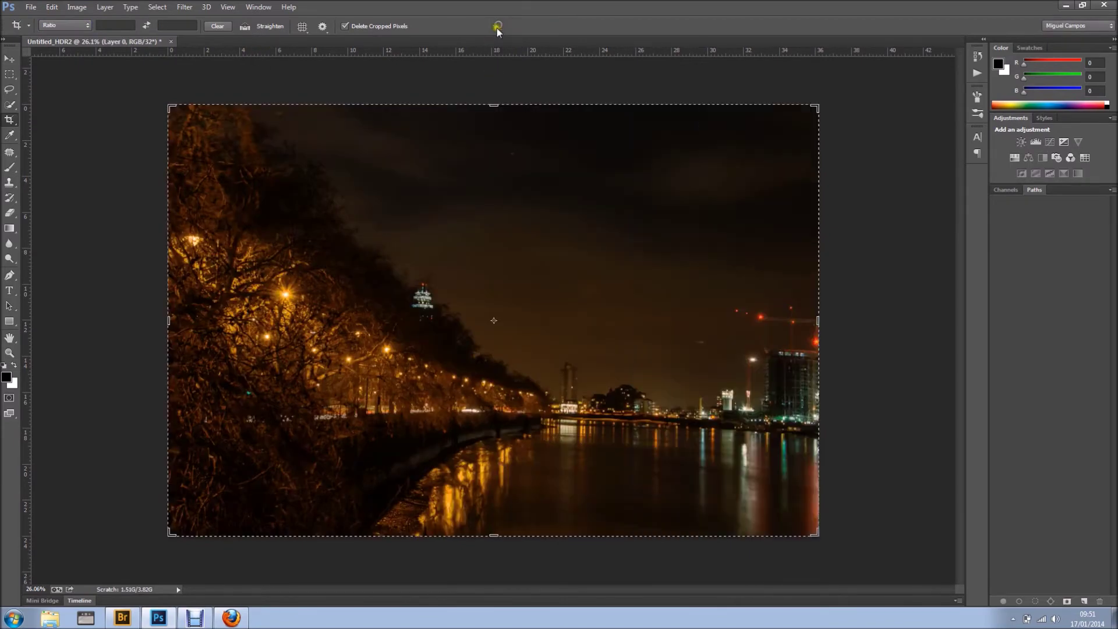
# Crop the image to 16:9, framing the lit trees and river and leaving out the cranes and high-rise at the far bank
pyautogui.click(73, 25)
pyautogui.click(73, 108)
pyautogui.moveTo(417, 217); pyautogui.dragTo(421, 192)
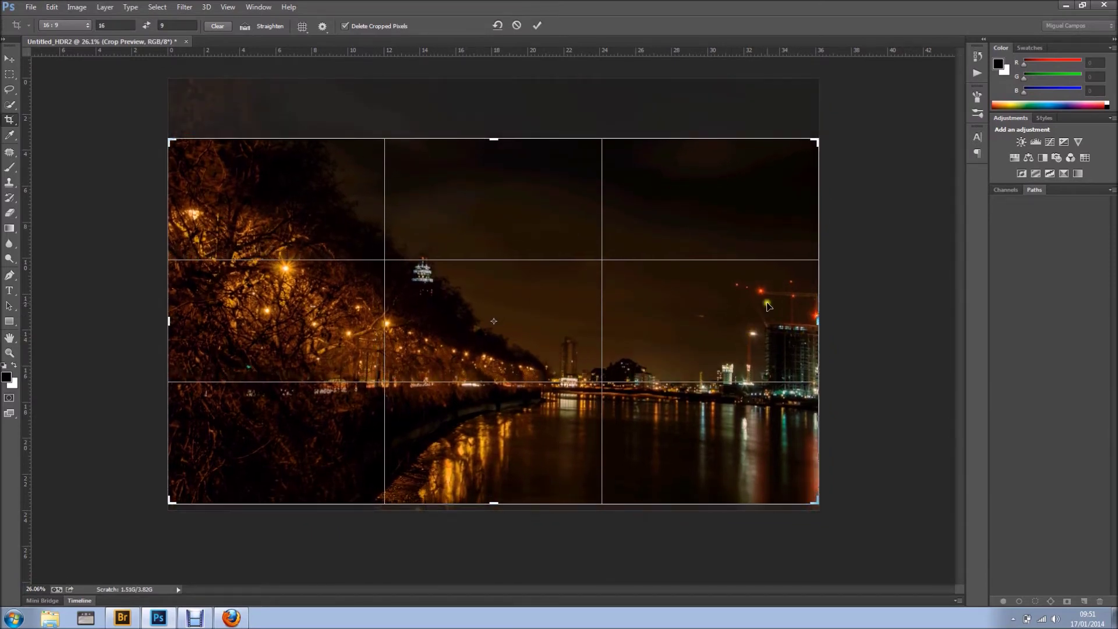
pyautogui.moveTo(820, 140); pyautogui.dragTo(778, 174)
pyautogui.moveTo(539, 332); pyautogui.dragTo(535, 342)
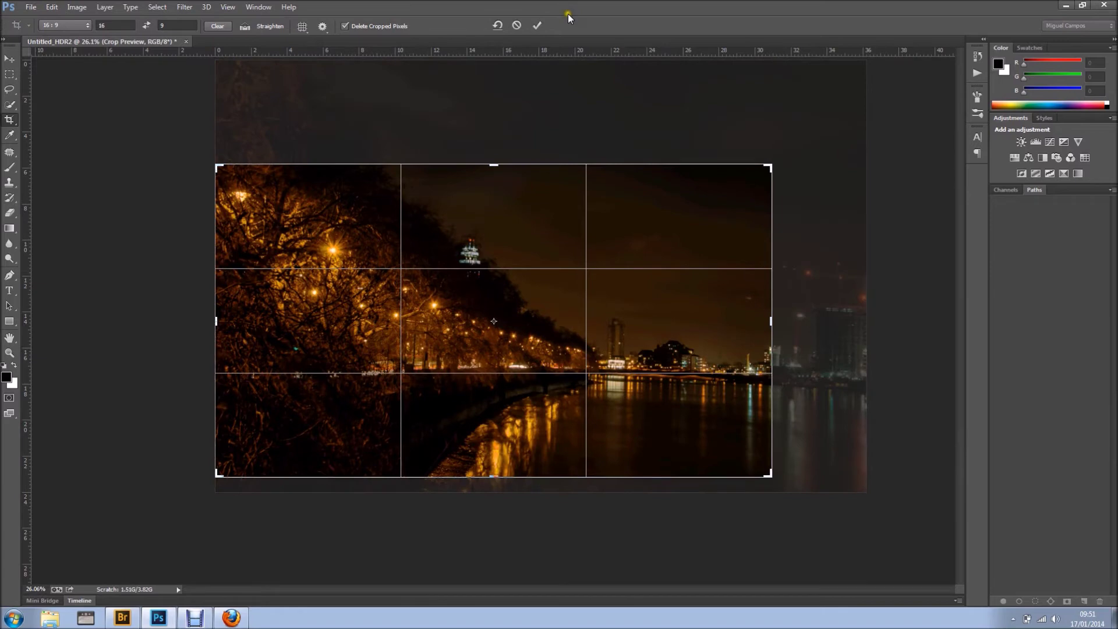
pyautogui.click(537, 26)
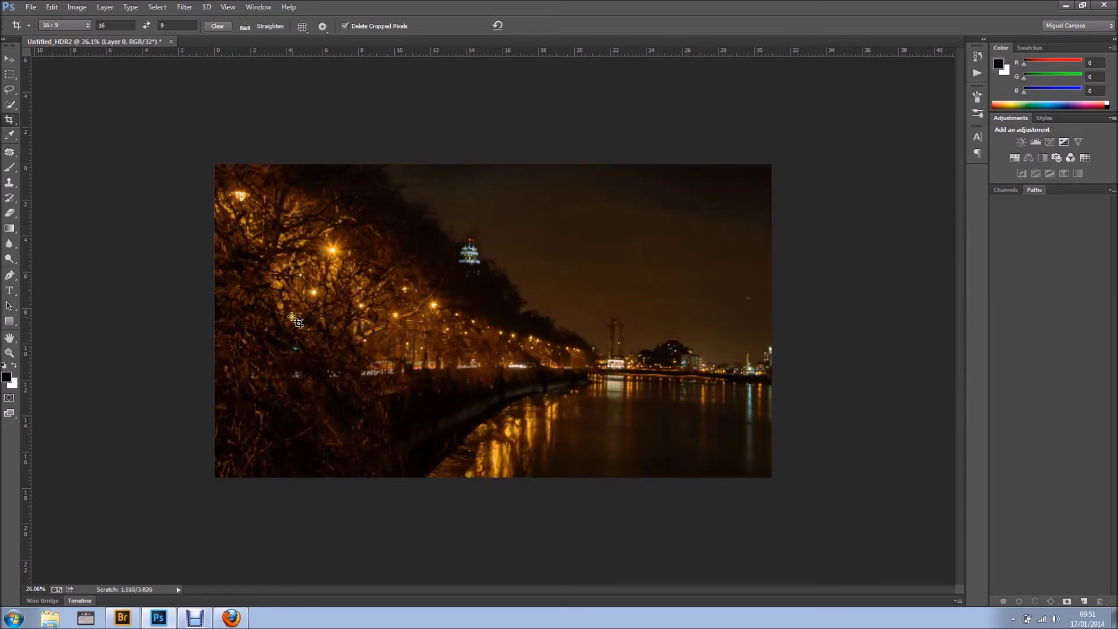
# Display the layer list and add a new empty layer above the photo layer
pyautogui.click(1006, 190)
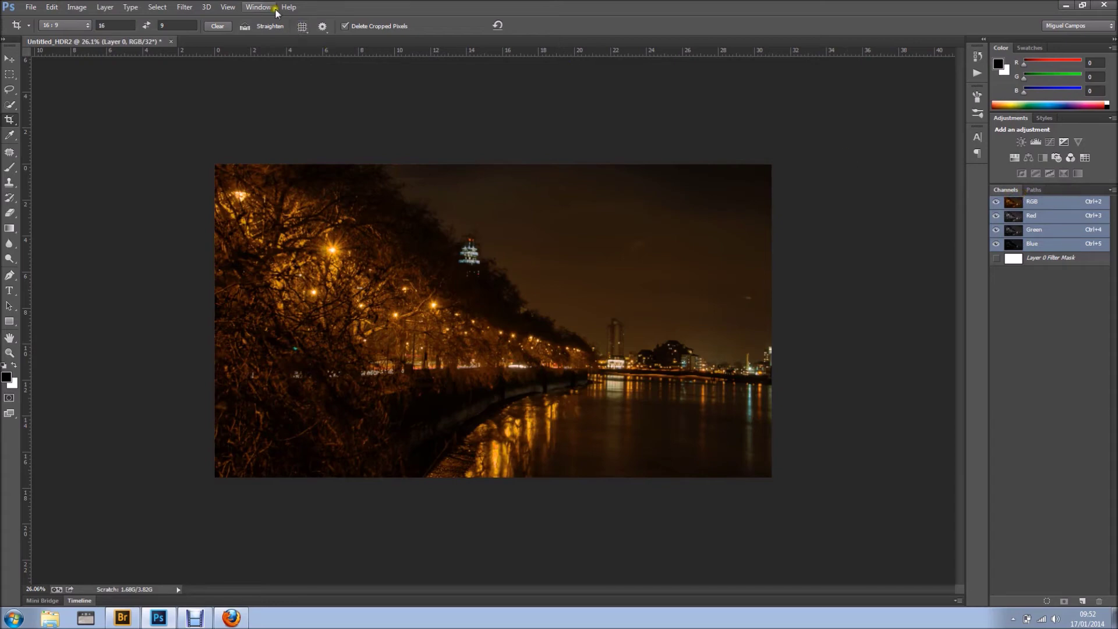
pyautogui.click(227, 8)
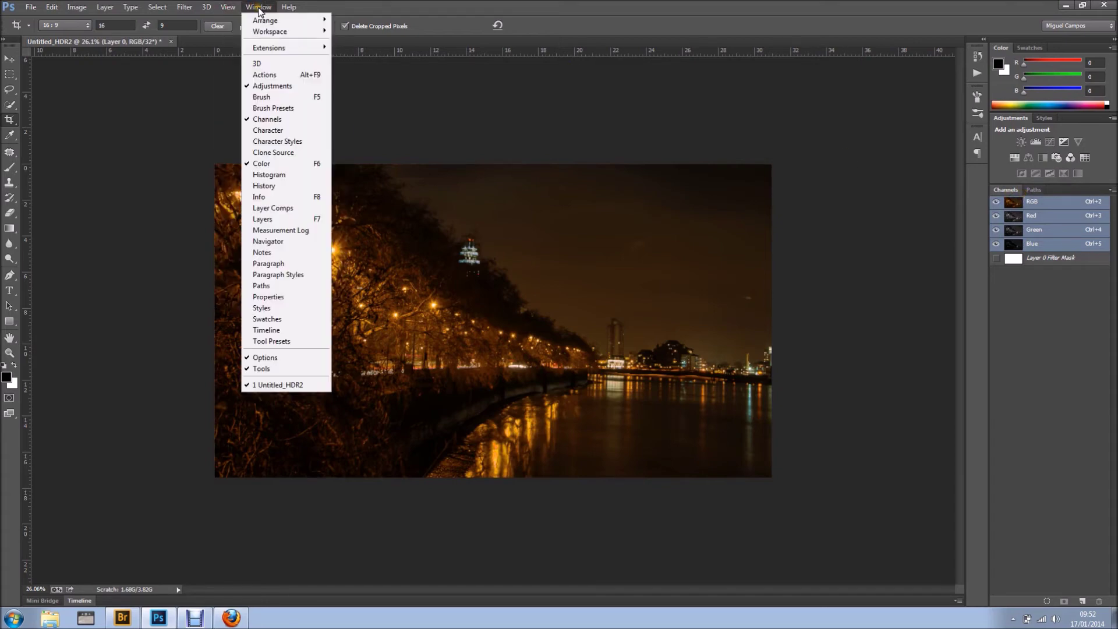
pyautogui.click(259, 219)
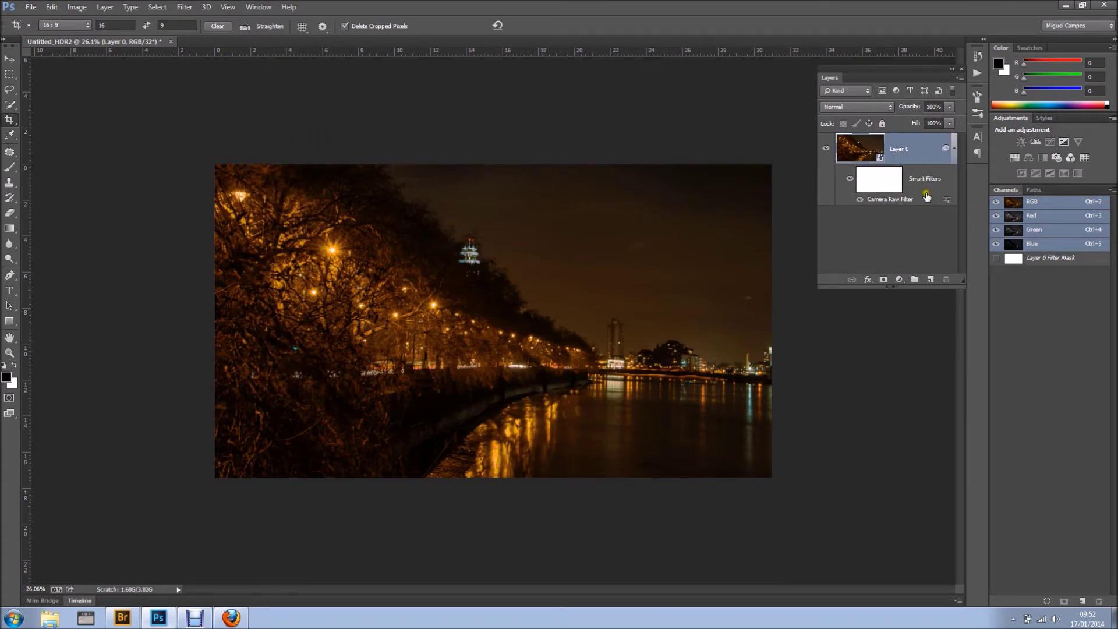
pyautogui.click(929, 281)
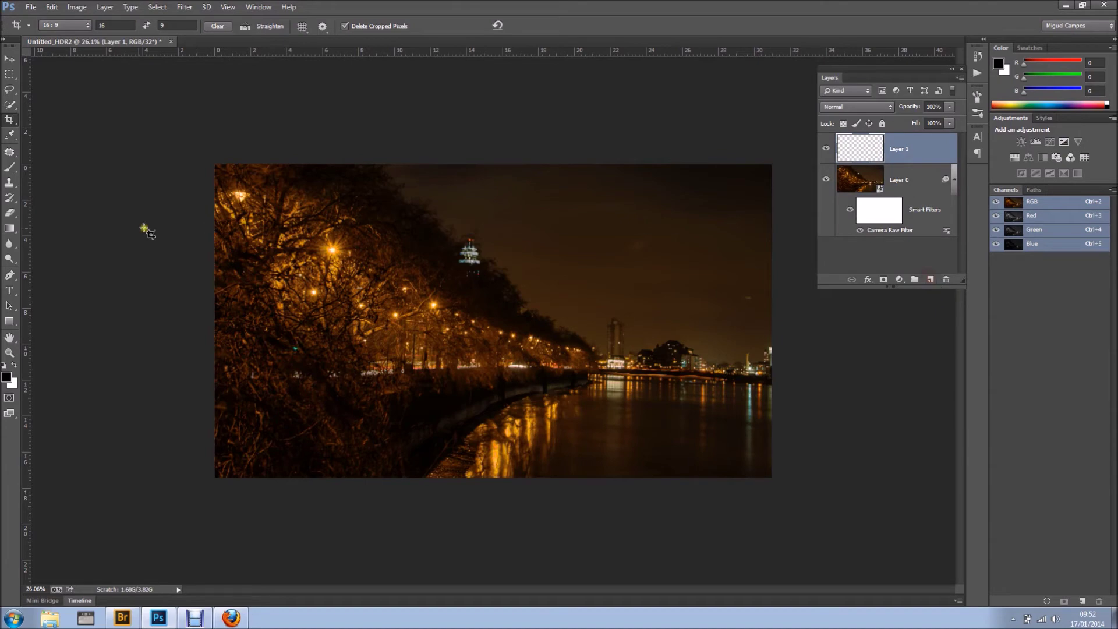
# Switch to the Clone Stamp tool and enlarge its brush to 149 px for retouching the sky
pyautogui.click(9, 184)
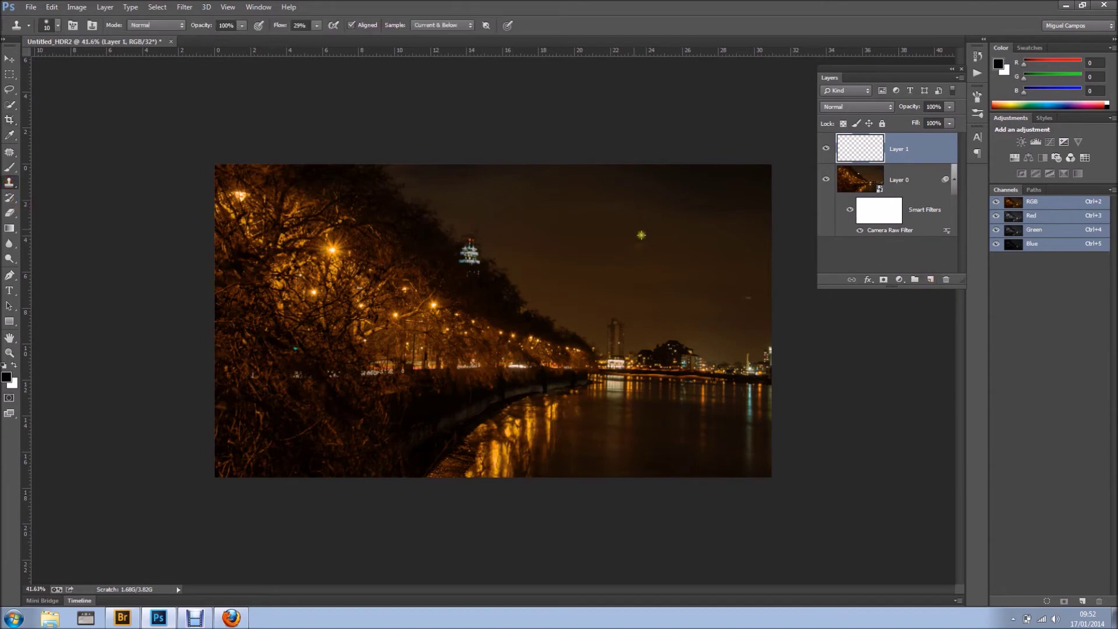
pyautogui.hotkey('ctrl', '+')
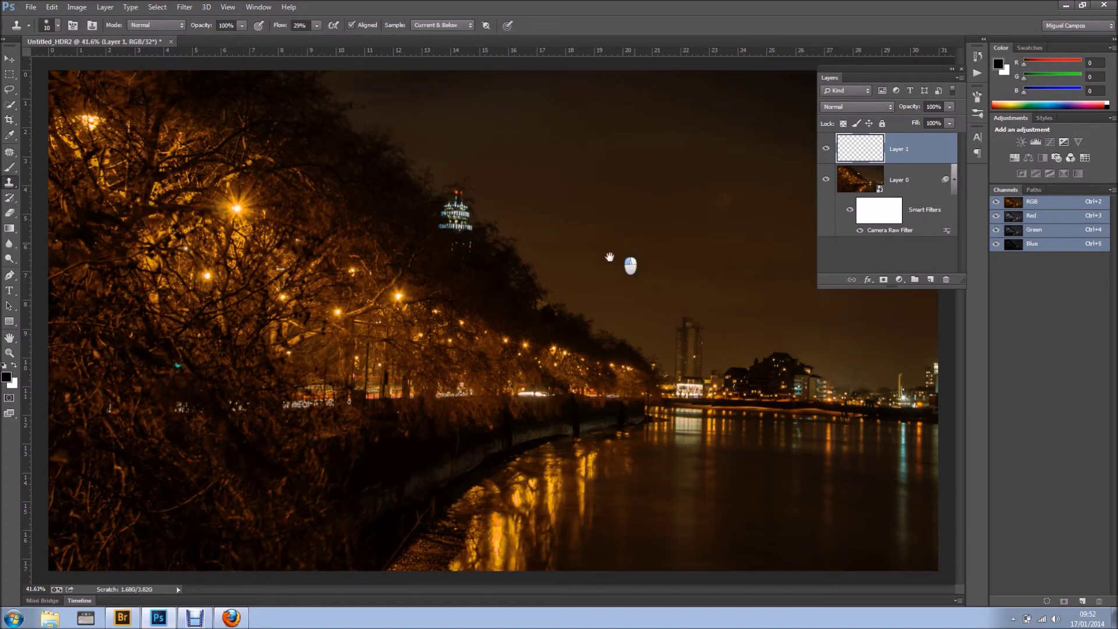
pyautogui.keyDown('alt'); pyautogui.click(463, 410); pyautogui.keyUp('alt')
pyautogui.scroll(-2, 640, 394)
pyautogui.scroll(2, 639, 263)
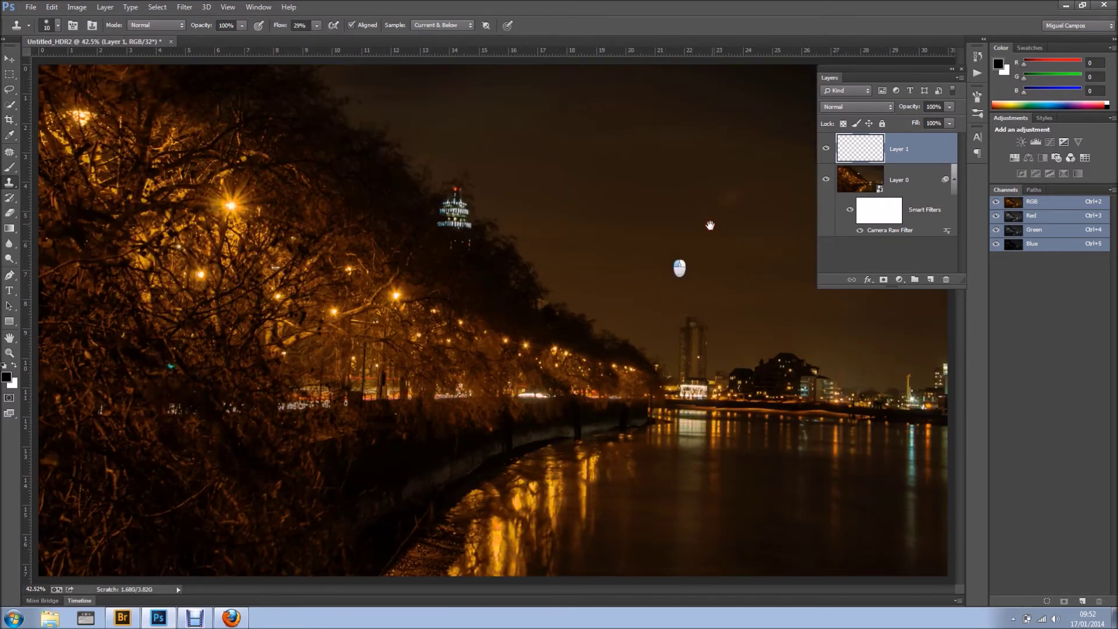
pyautogui.scroll(-2, 581, 324)
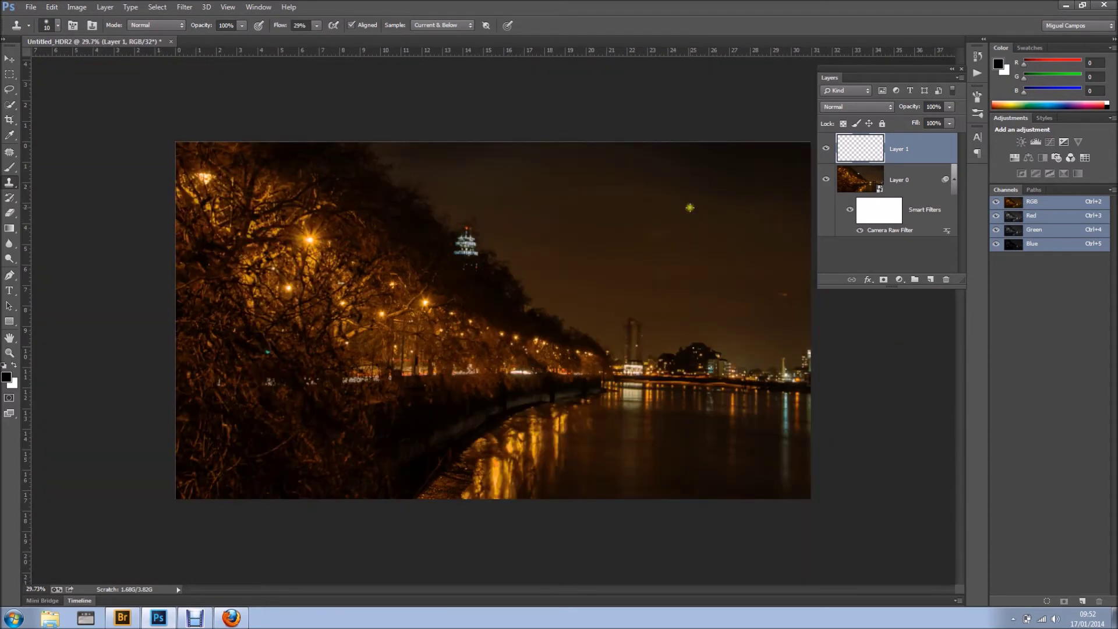
pyautogui.rightClick(646, 223)
pyautogui.moveTo(706, 250); pyautogui.dragTo(739, 250)
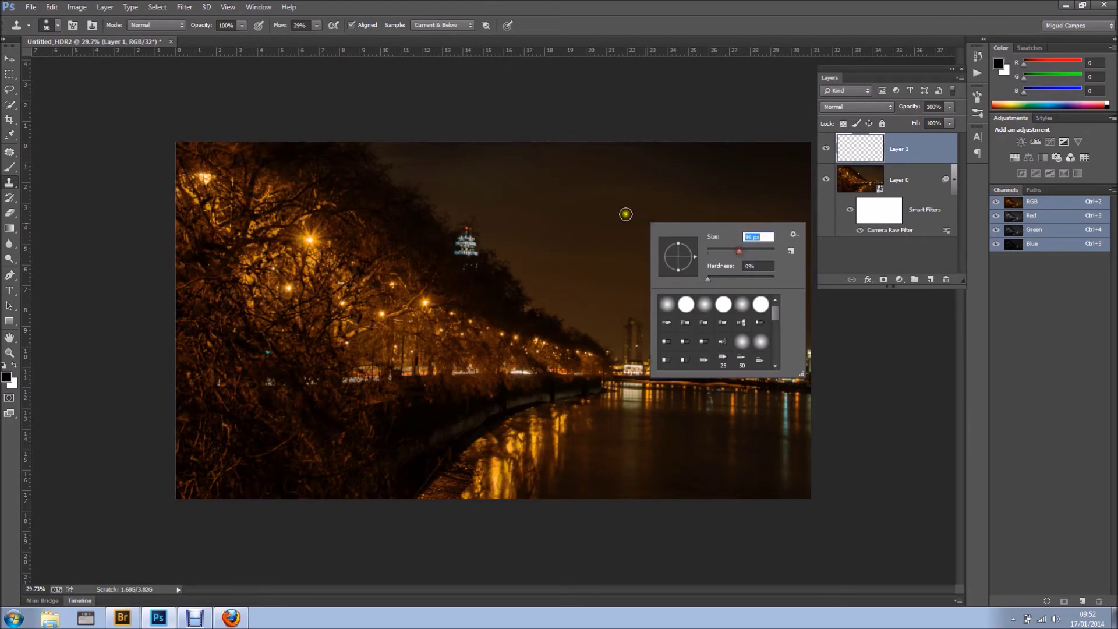
pyautogui.click(750, 251)
pyautogui.click(669, 111)
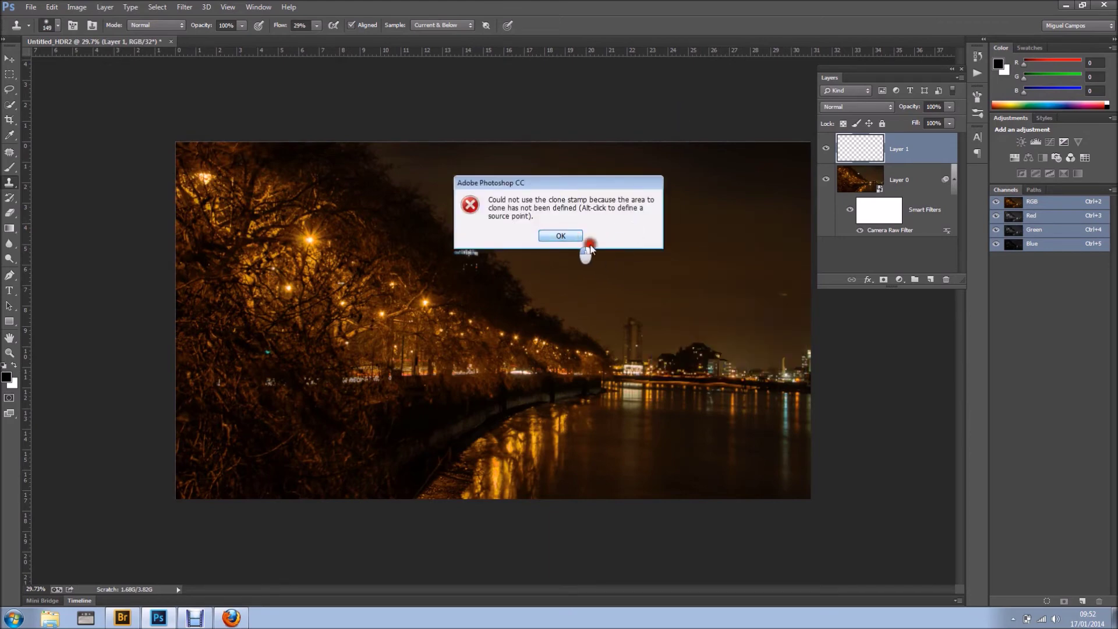
pyautogui.click(572, 236)
# Clone clean areas of night sky over the blemishes above the river on the new layer
pyautogui.keyDown('alt'); pyautogui.click(631, 235); pyautogui.keyUp('alt')
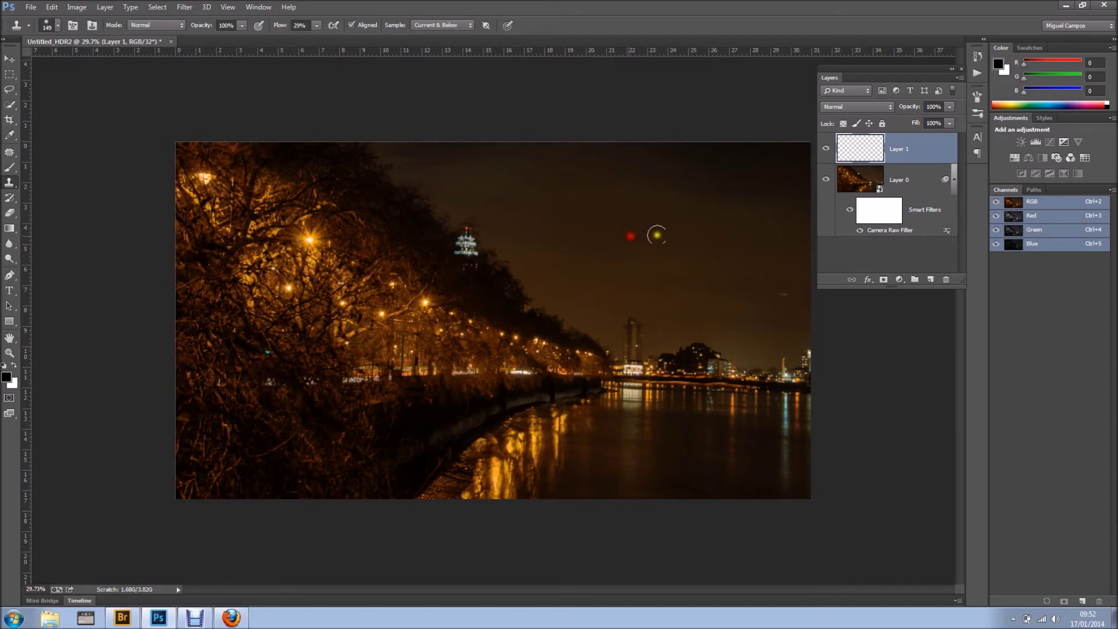
pyautogui.moveTo(646, 234); pyautogui.dragTo(644, 231)
pyautogui.click(659, 275)
pyautogui.moveTo(689, 236)
pyautogui.mouseDown()
pyautogui.moveTo(667, 240)
pyautogui.moveTo(727, 258)
pyautogui.moveTo(754, 320)
pyautogui.moveTo(739, 247)
pyautogui.mouseUp()
pyautogui.keyDown('alt'); pyautogui.click(725, 239); pyautogui.keyUp('alt')
pyautogui.moveTo(726, 239)
pyautogui.mouseDown()
pyautogui.moveTo(679, 233)
pyautogui.moveTo(697, 225)
pyautogui.moveTo(756, 291)
pyautogui.moveTo(752, 319)
pyautogui.mouseUp()
pyautogui.moveTo(787, 294); pyautogui.dragTo(763, 294)
pyautogui.keyDown('alt'); pyautogui.click(764, 292); pyautogui.keyUp('alt')
# Add two Photo Filter adjustment layers above the retouching layer, using Warming Filter (85) at 25% density
pyautogui.click(898, 280)
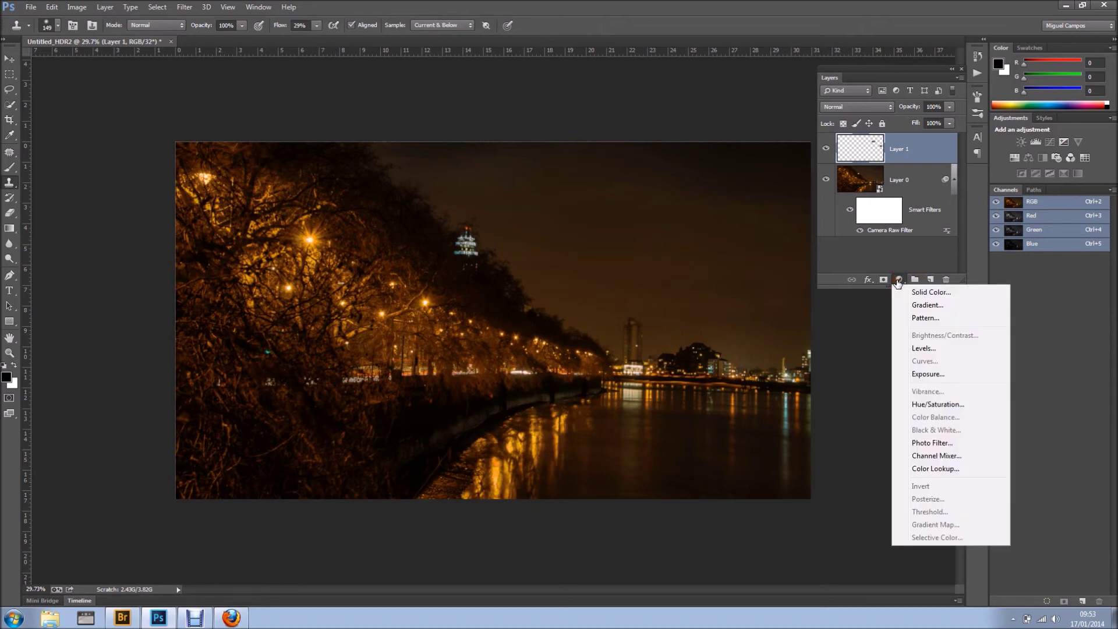
pyautogui.click(935, 444)
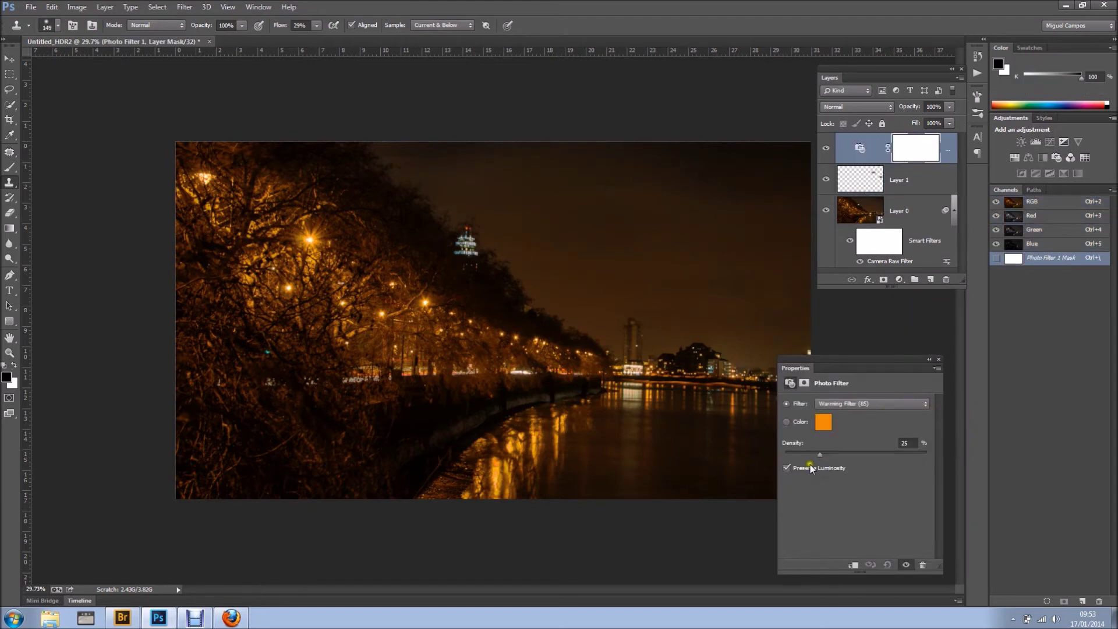
pyautogui.click(900, 281)
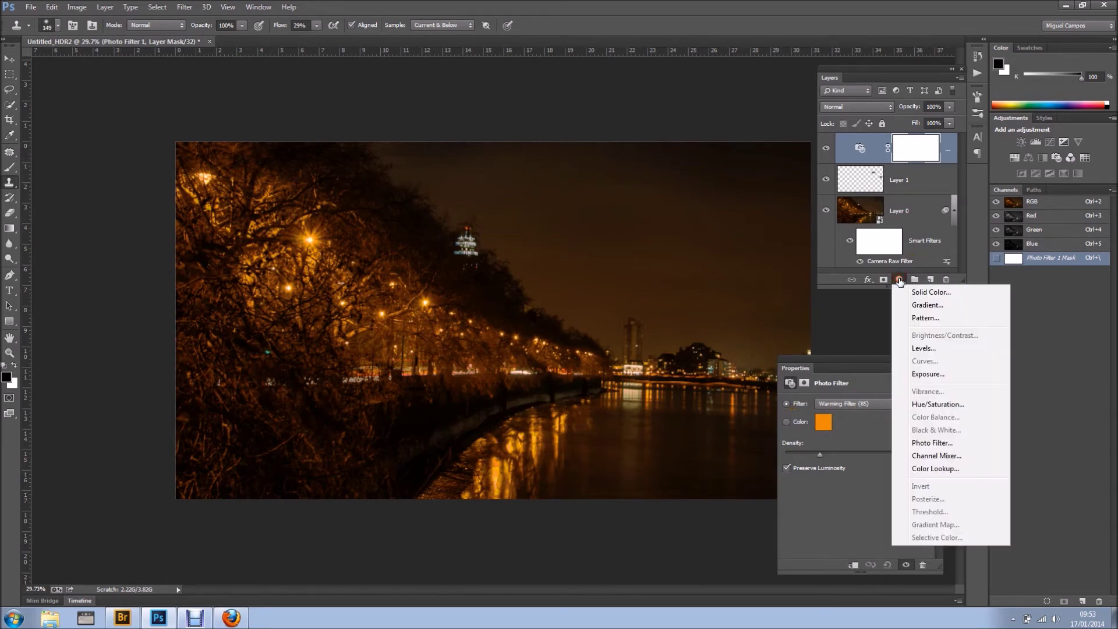
pyautogui.click(928, 441)
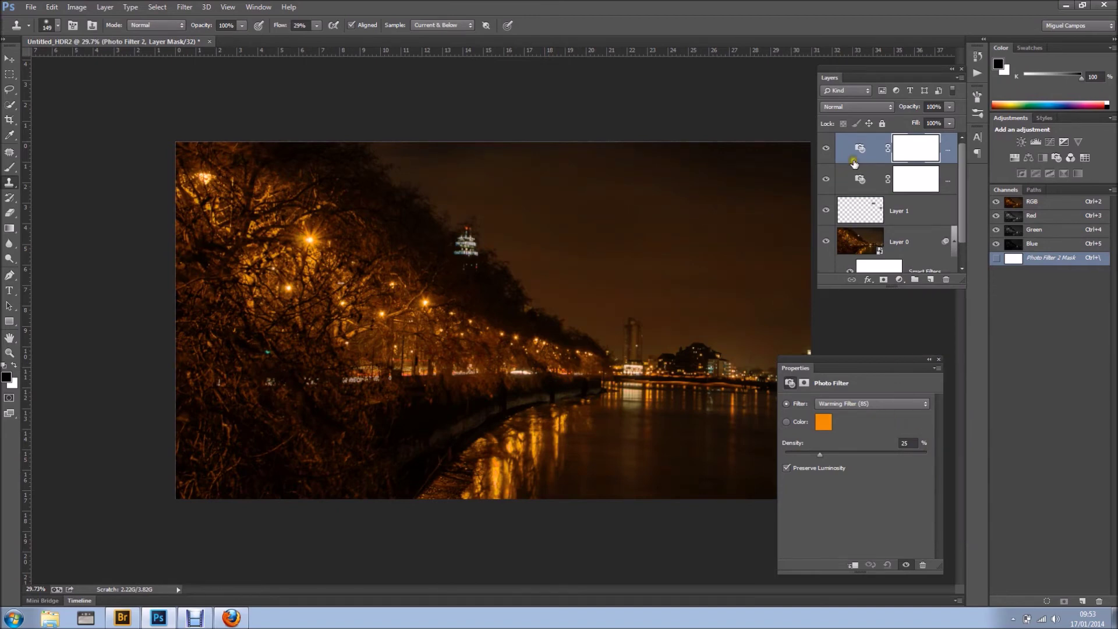
# Change the upper Photo Filter layer to Cooling Filter (LBB) with a density of 34%
pyautogui.click(846, 405)
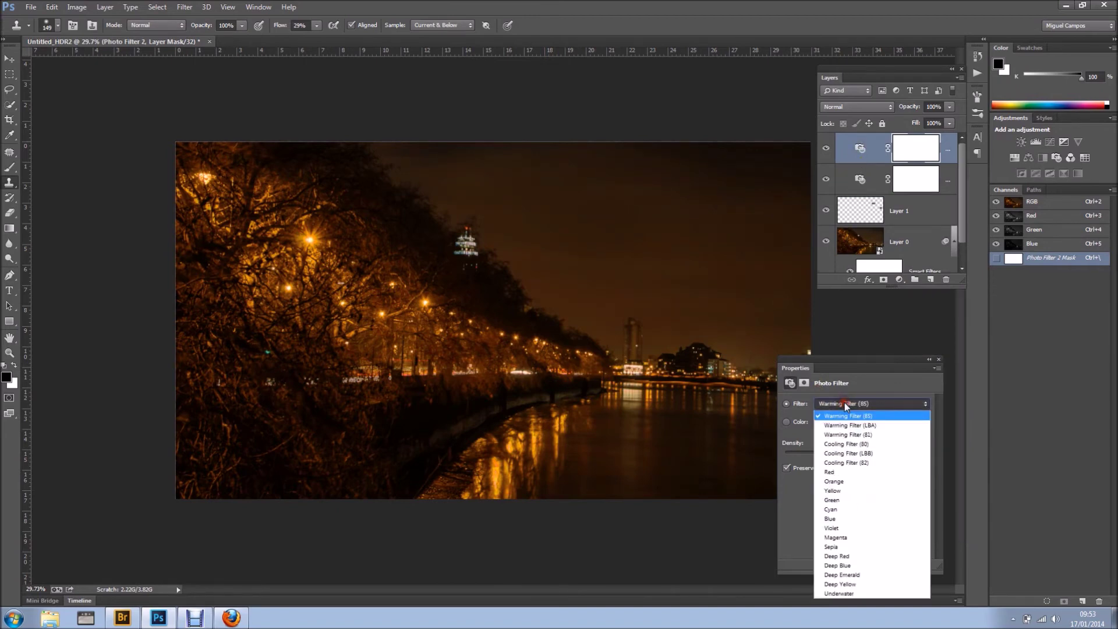
pyautogui.click(845, 403)
pyautogui.click(845, 403)
pyautogui.click(843, 453)
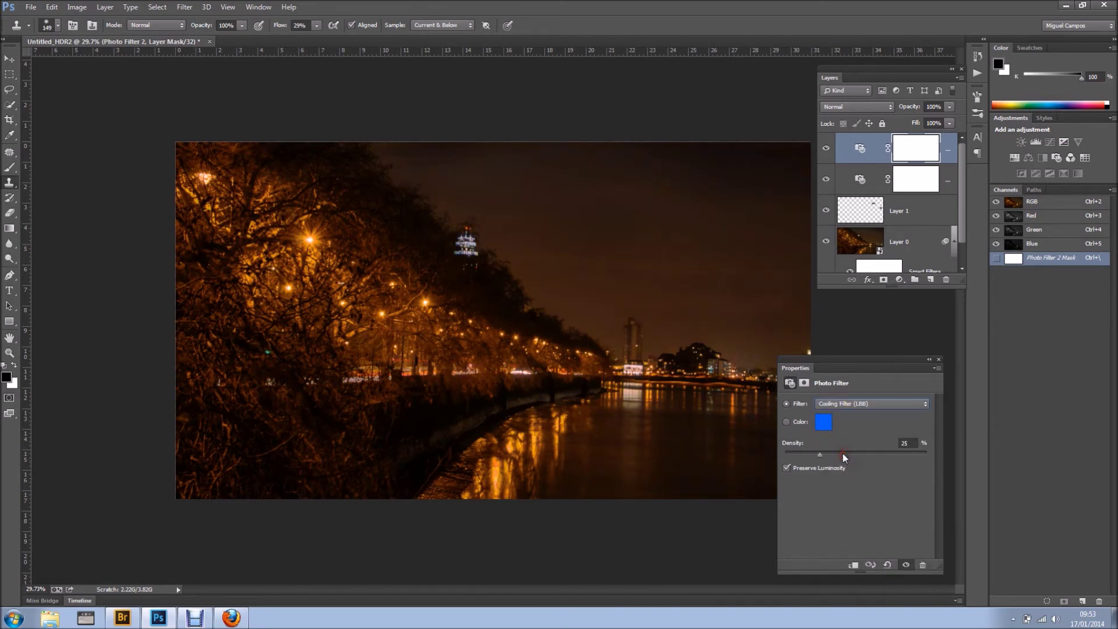
pyautogui.moveTo(821, 454); pyautogui.dragTo(828, 456)
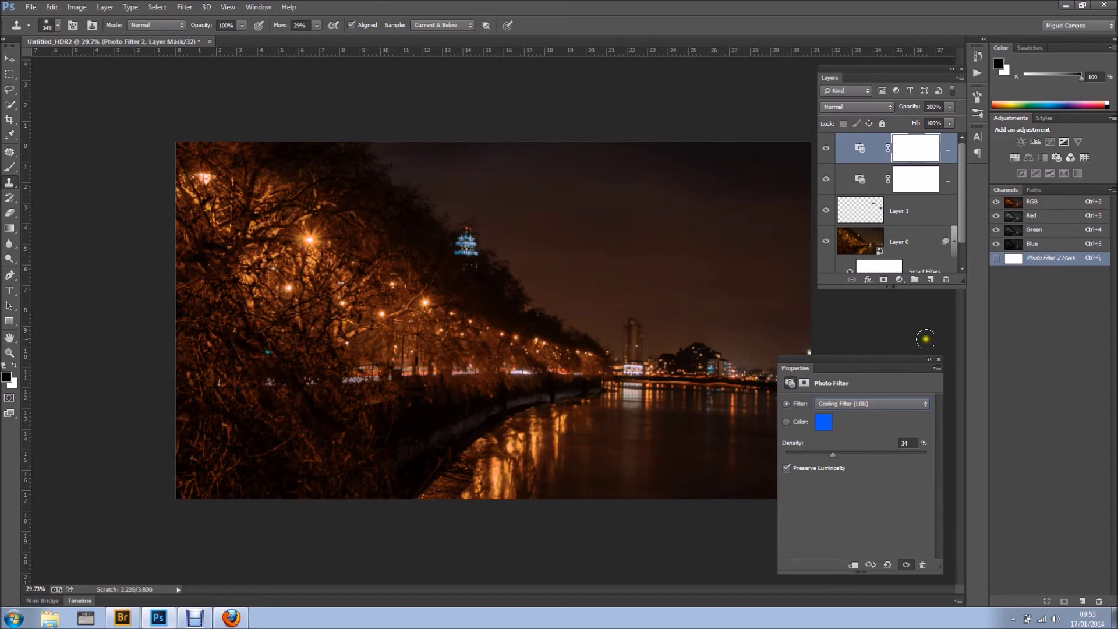
pyautogui.click(939, 361)
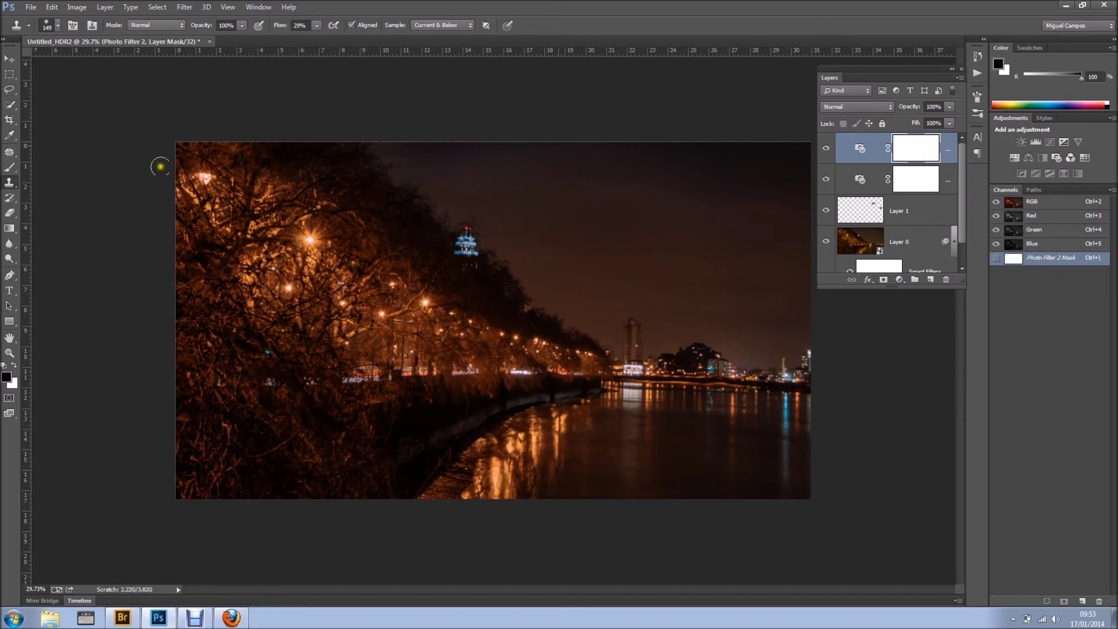
# Invert the cooling Photo Filter layer's mask to black and get the Brush tool ready for painting on it
pyautogui.click(9, 169)
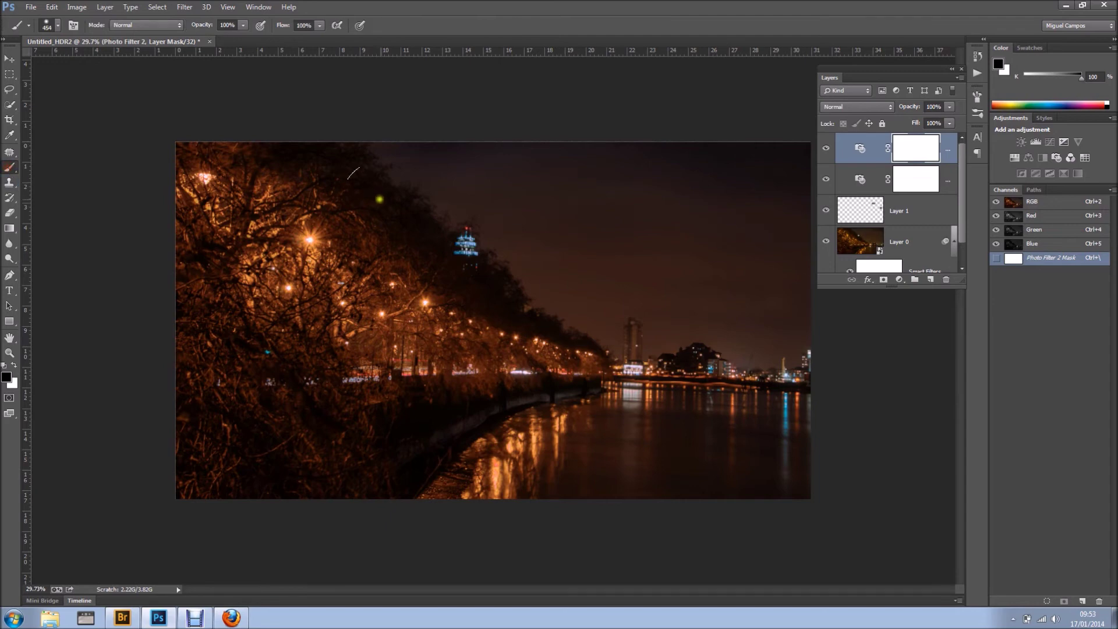
pyautogui.click(910, 149)
pyautogui.hotkey('ctrl', 'i')
pyautogui.click(597, 227)
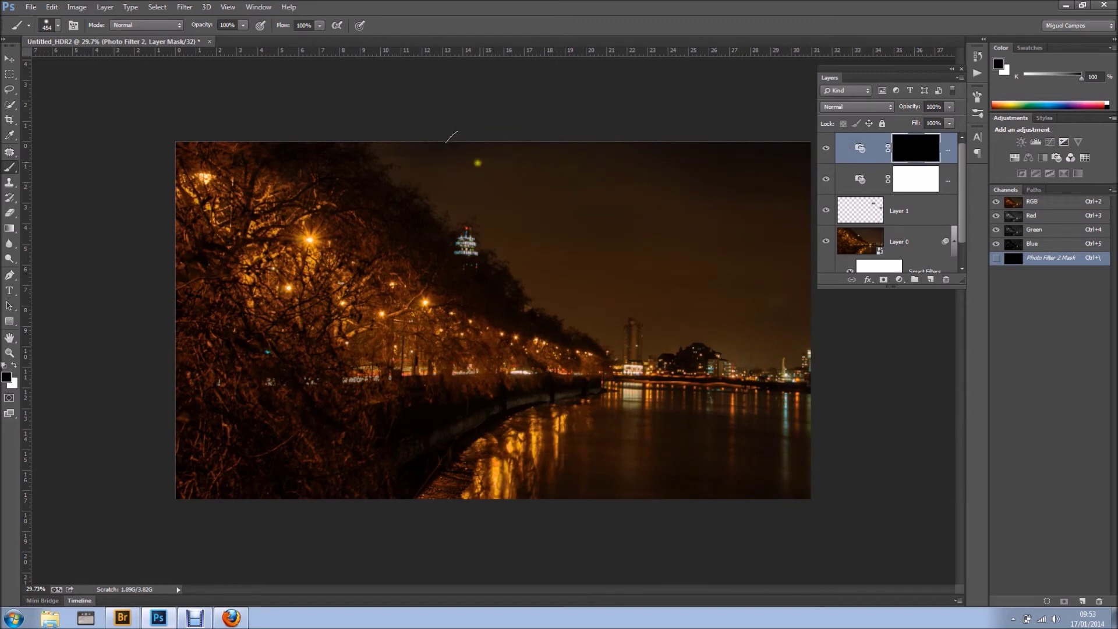
# Paint white over the night sky on the cooling Photo Filter layer's mask with a fully soft 454 px brush
pyautogui.press('x')
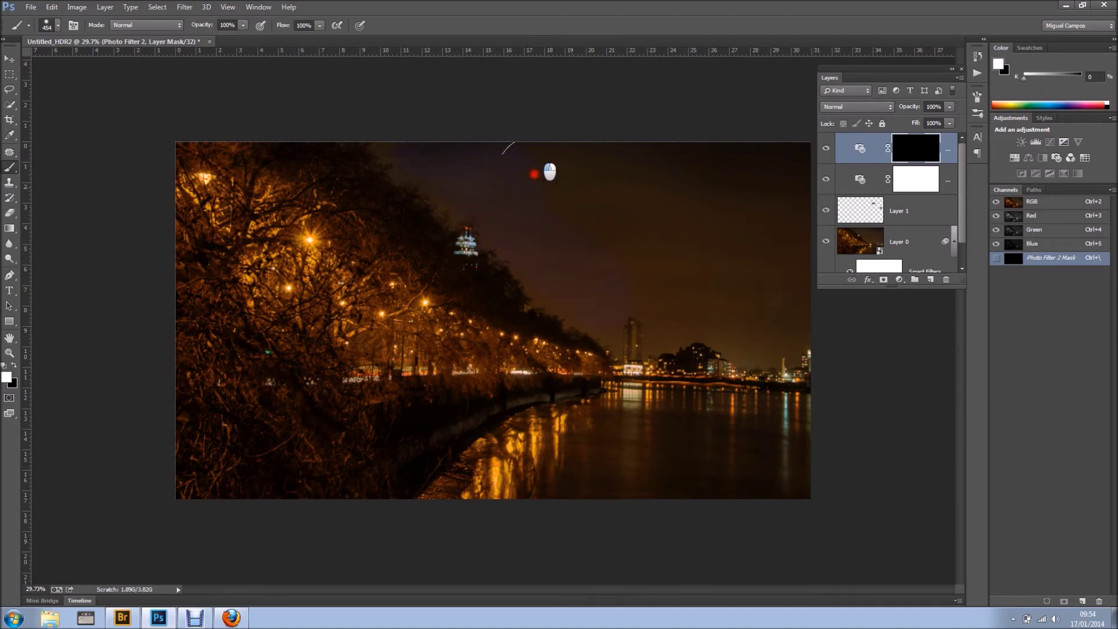
pyautogui.moveTo(448, 182); pyautogui.dragTo(559, 193)
pyautogui.rightClick(575, 195)
pyautogui.click(648, 252)
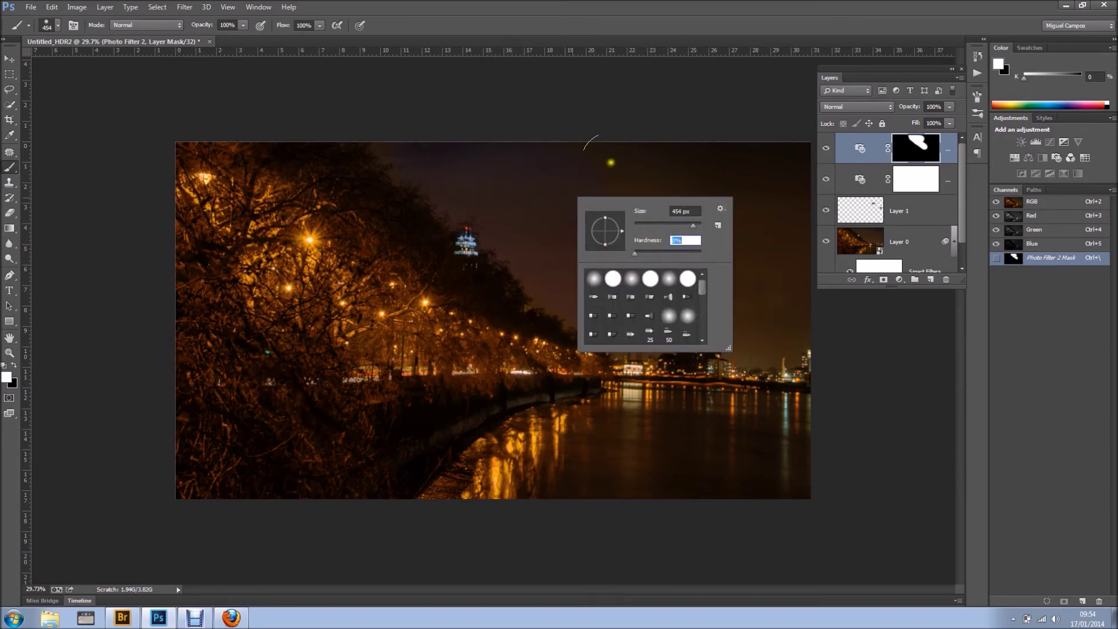
pyautogui.click(442, 150)
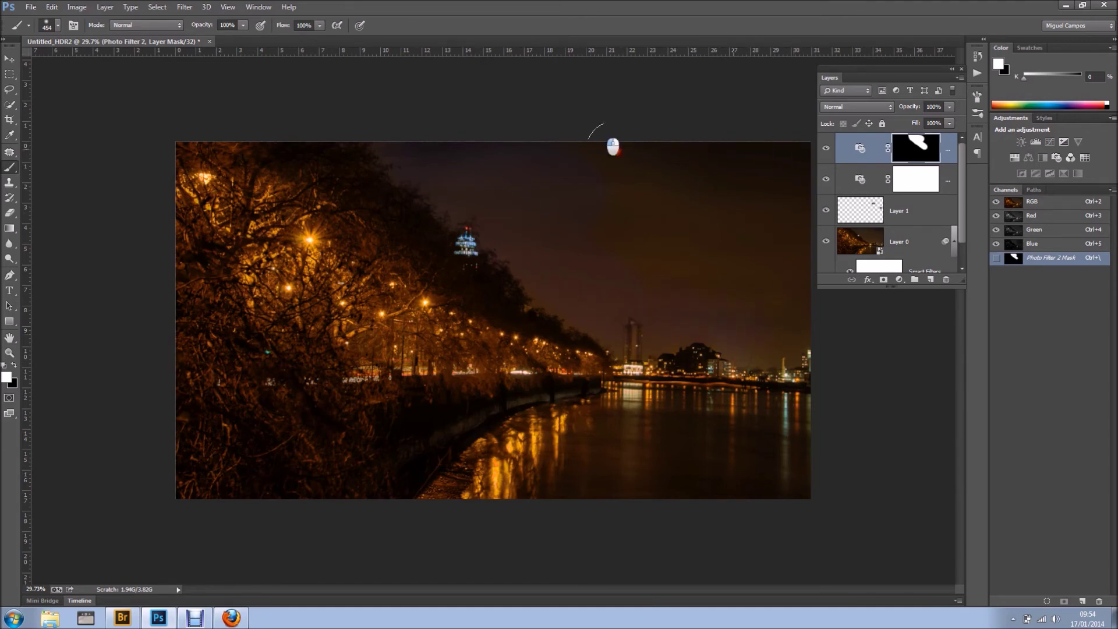
pyautogui.moveTo(741, 218)
pyautogui.mouseDown()
pyautogui.moveTo(642, 204)
pyautogui.moveTo(729, 290)
pyautogui.moveTo(776, 290)
pyautogui.mouseUp()
pyautogui.keyDown('alt'); pyautogui.click(913, 150); pyautogui.keyUp('alt')
pyautogui.moveTo(586, 138)
pyautogui.mouseDown()
pyautogui.moveTo(531, 140)
pyautogui.moveTo(799, 146)
pyautogui.moveTo(804, 338)
pyautogui.moveTo(795, 267)
pyautogui.moveTo(612, 155)
pyautogui.moveTo(496, 132)
pyautogui.mouseUp()
# Fine-tune the density of the warming Photo Filter layer and check the cooling Photo Filter layer's settings
pyautogui.click(861, 148)
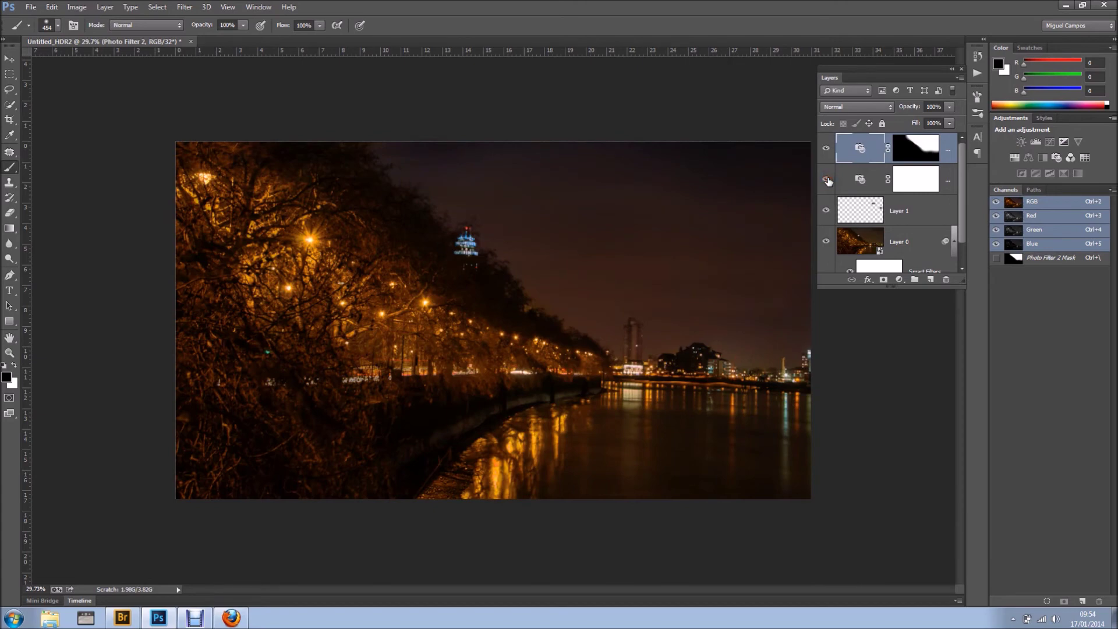
pyautogui.click(859, 179)
pyautogui.click(859, 179)
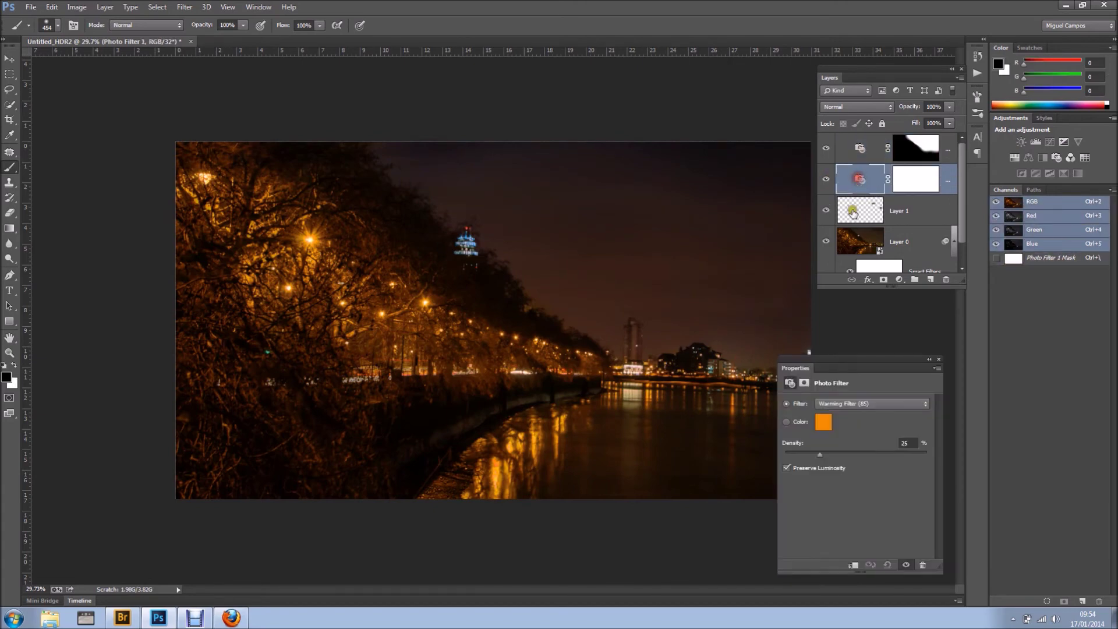
pyautogui.moveTo(819, 459); pyautogui.dragTo(817, 459)
pyautogui.click(866, 155)
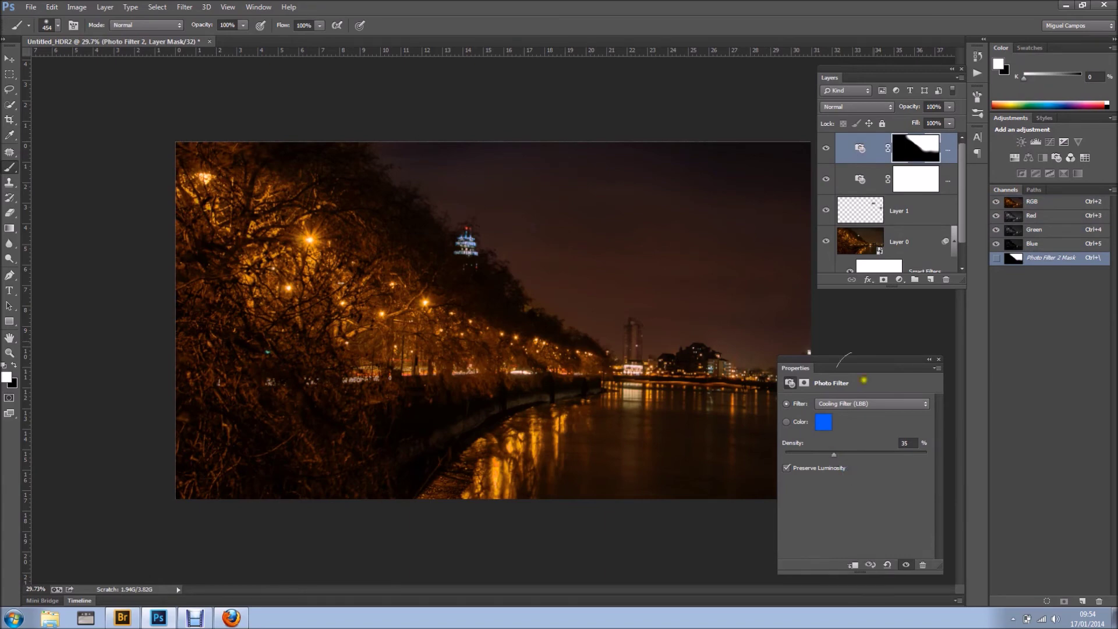
pyautogui.click(940, 361)
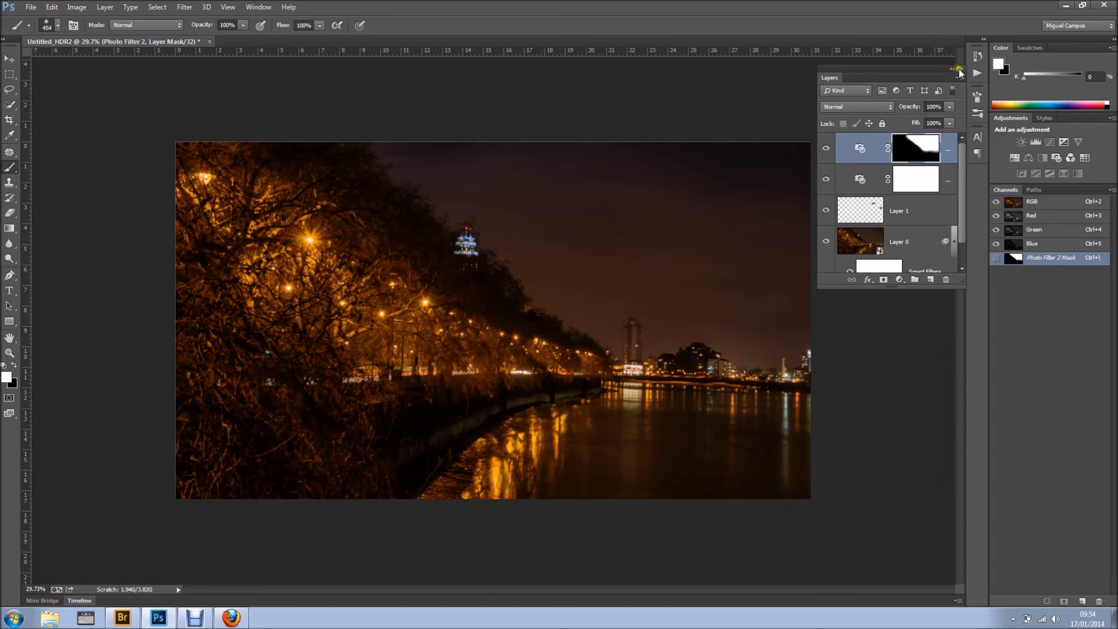
# Hide the layer list to review the whole color-graded image, and bring the list back
pyautogui.click(960, 70)
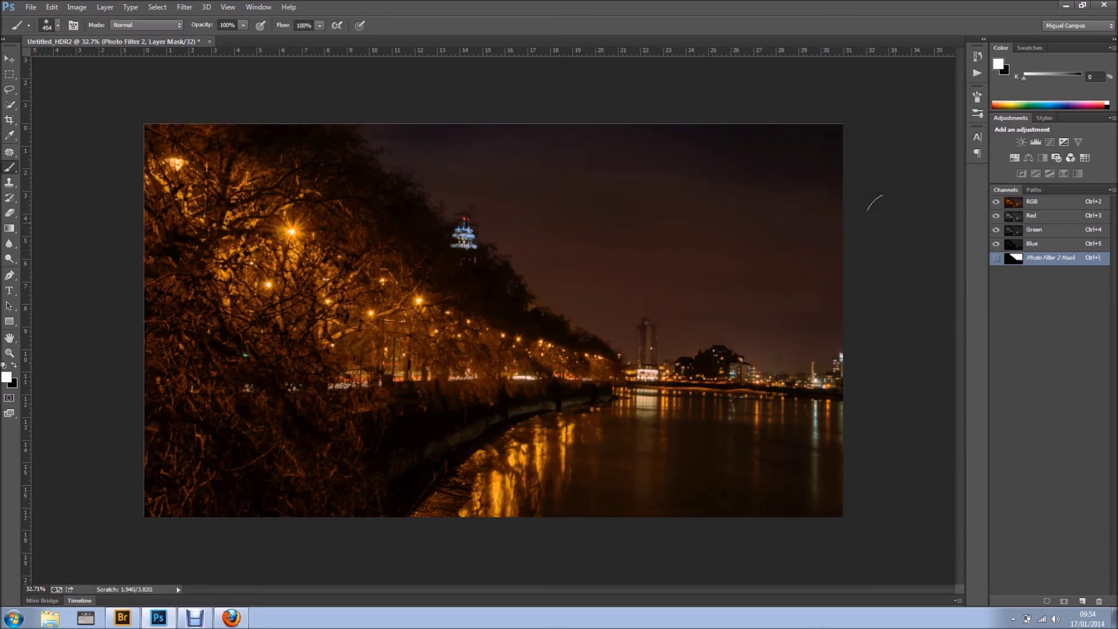
pyautogui.click(755, 456)
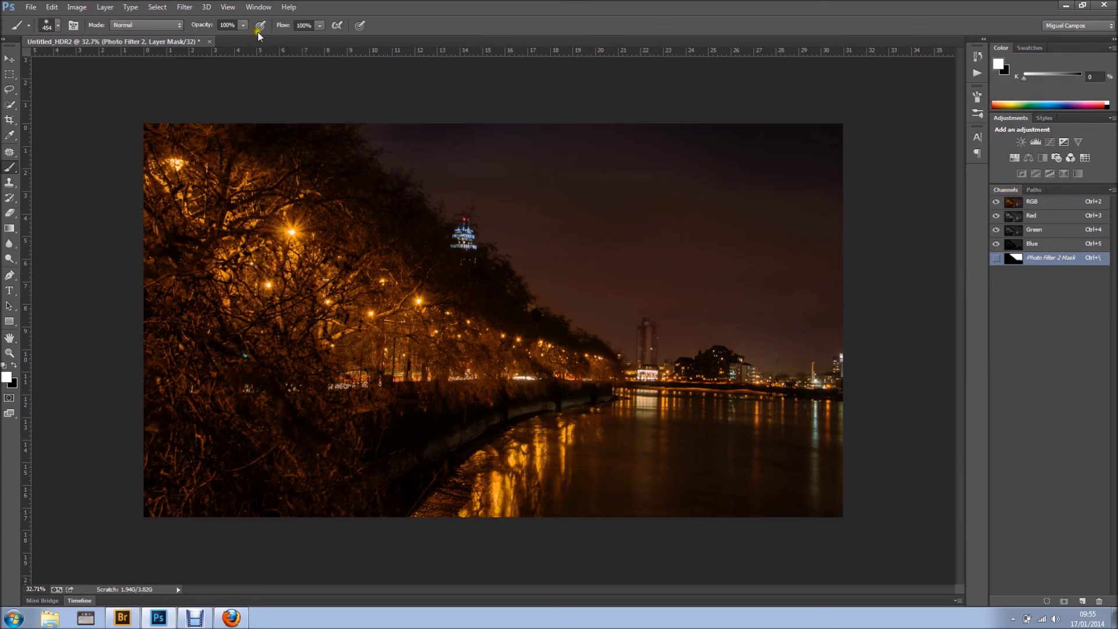
pyautogui.click(230, 7)
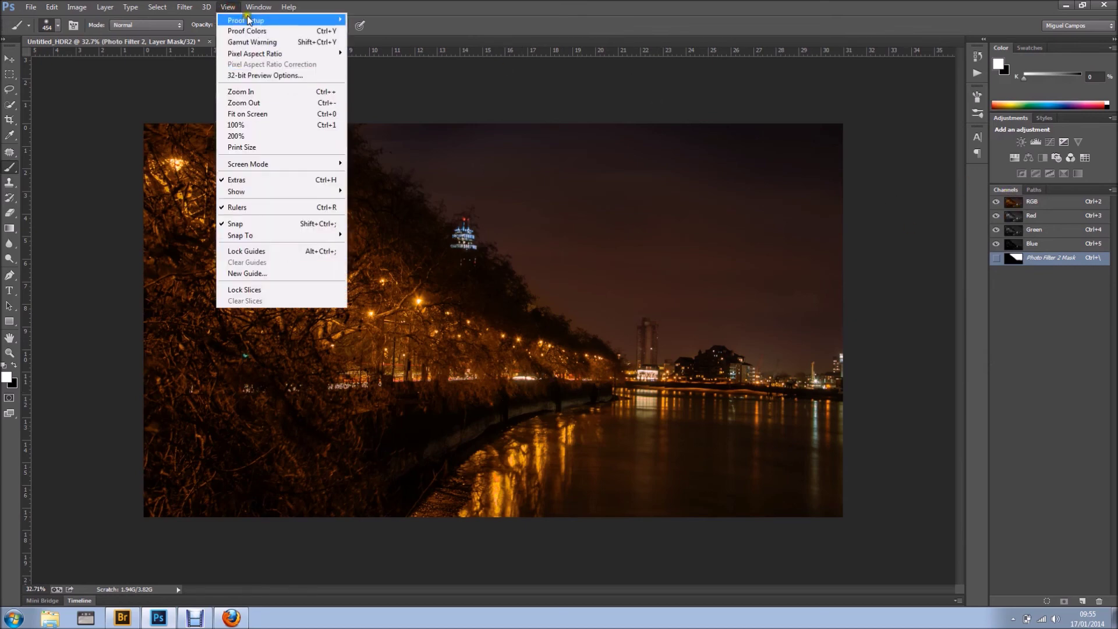
pyautogui.moveTo(258, 7)
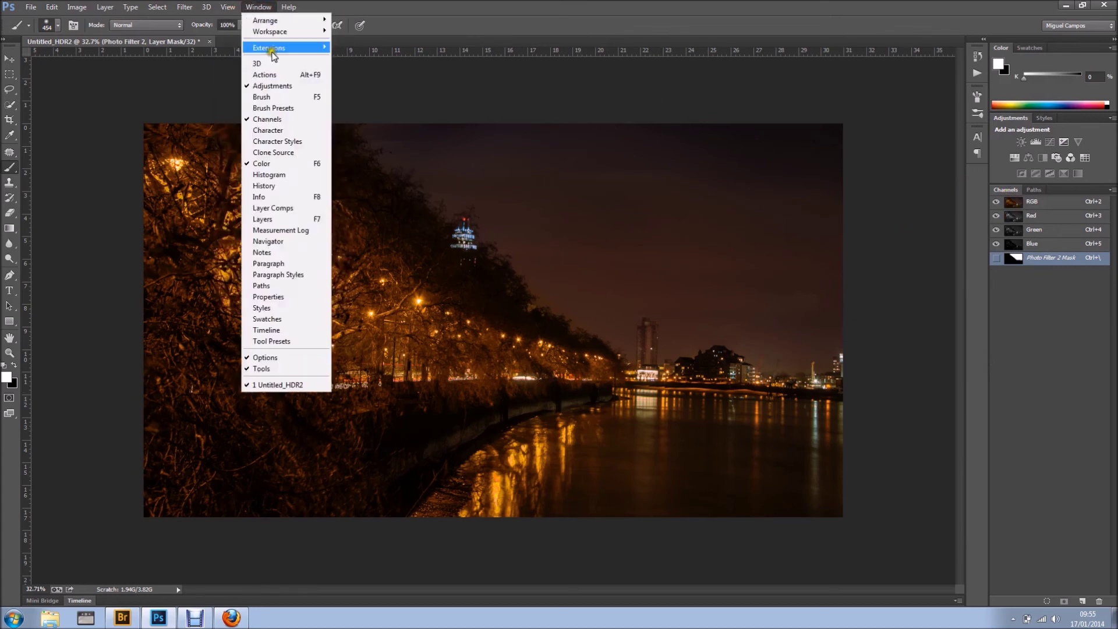
pyautogui.click(282, 219)
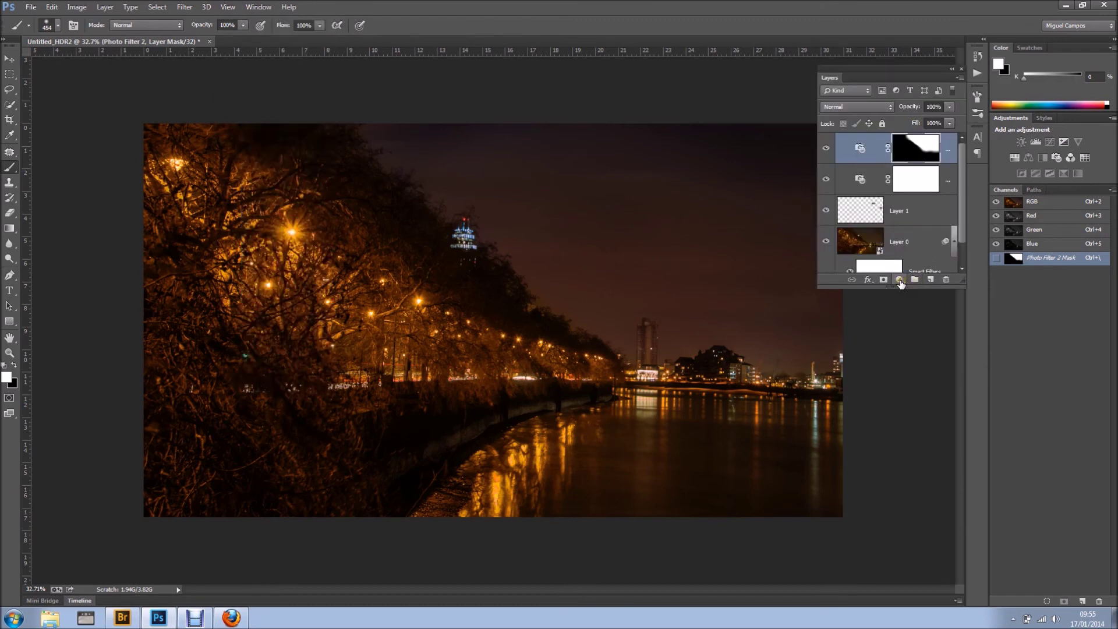
# Add a Levels adjustment layer above the photo filters and set its midtone input level to 1.45
pyautogui.click(900, 281)
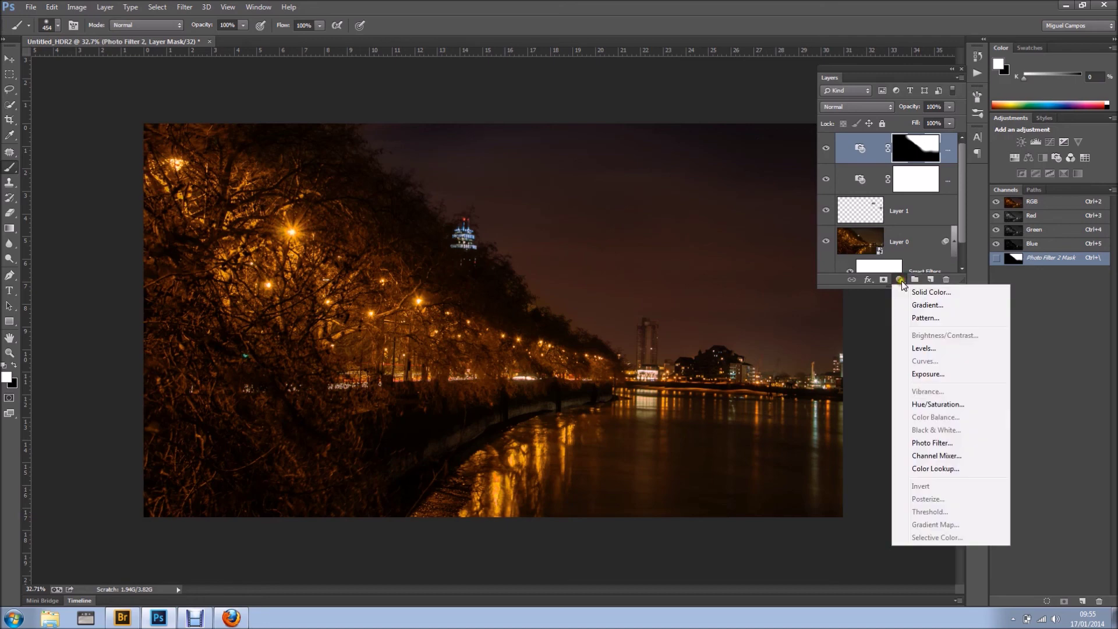
pyautogui.click(938, 351)
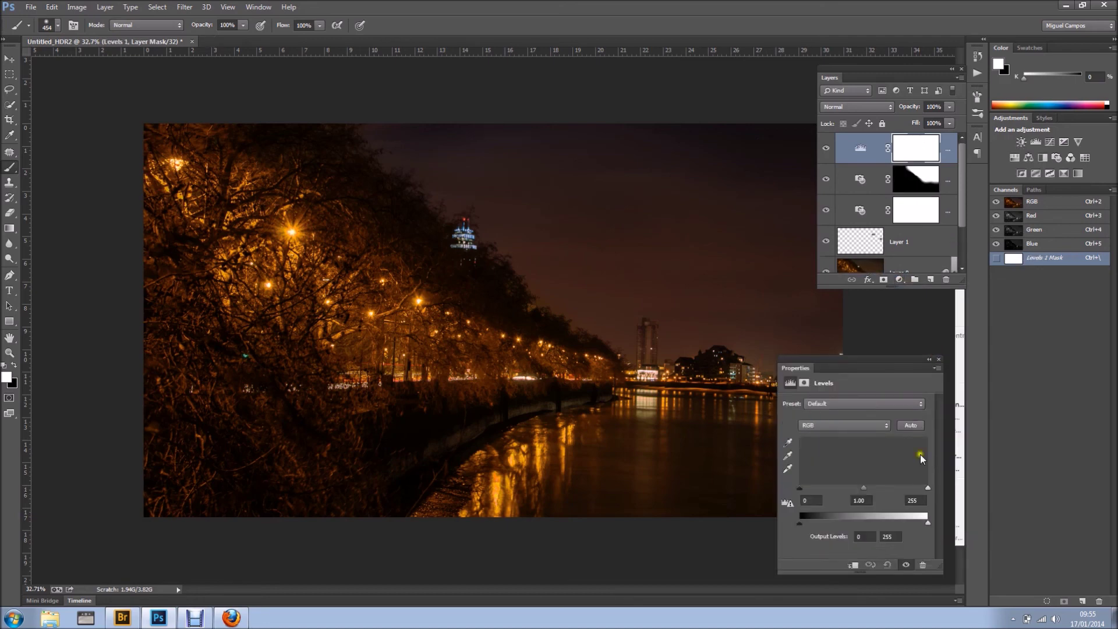
pyautogui.moveTo(800, 523)
pyautogui.mouseDown()
pyautogui.moveTo(815, 527)
pyautogui.moveTo(799, 526)
pyautogui.mouseUp()
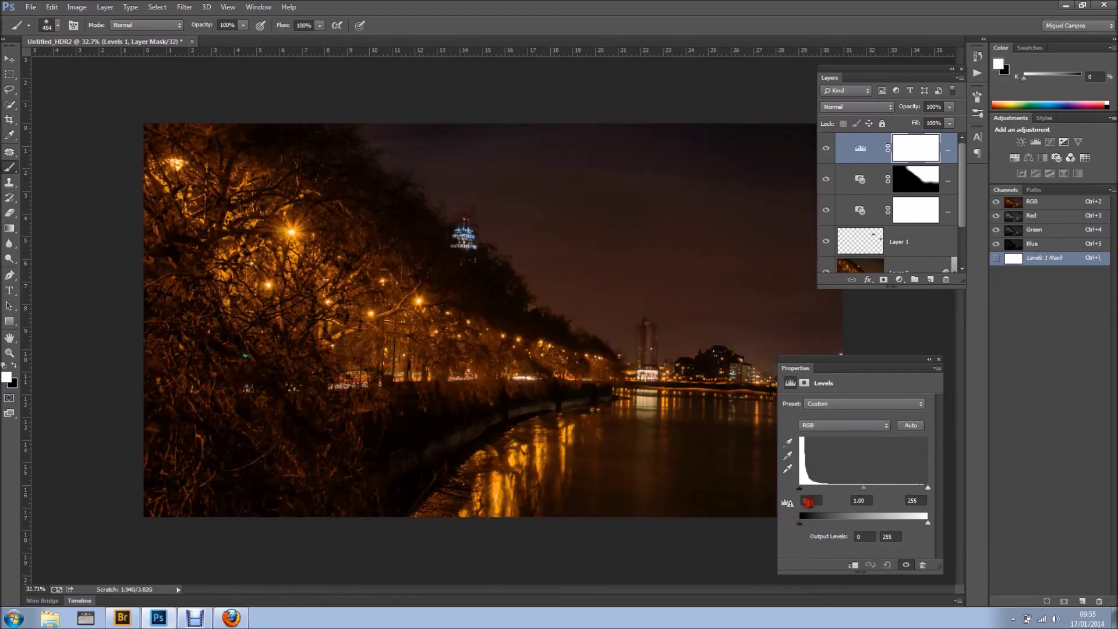
pyautogui.moveTo(862, 487); pyautogui.dragTo(893, 488)
pyautogui.click(798, 489)
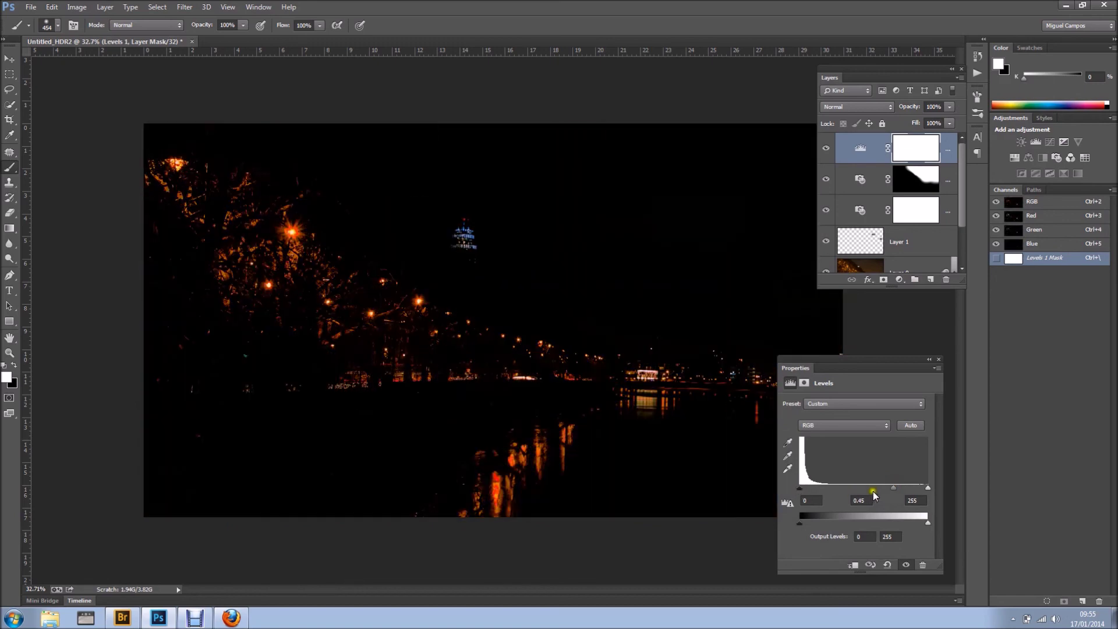
pyautogui.moveTo(894, 488); pyautogui.dragTo(853, 492)
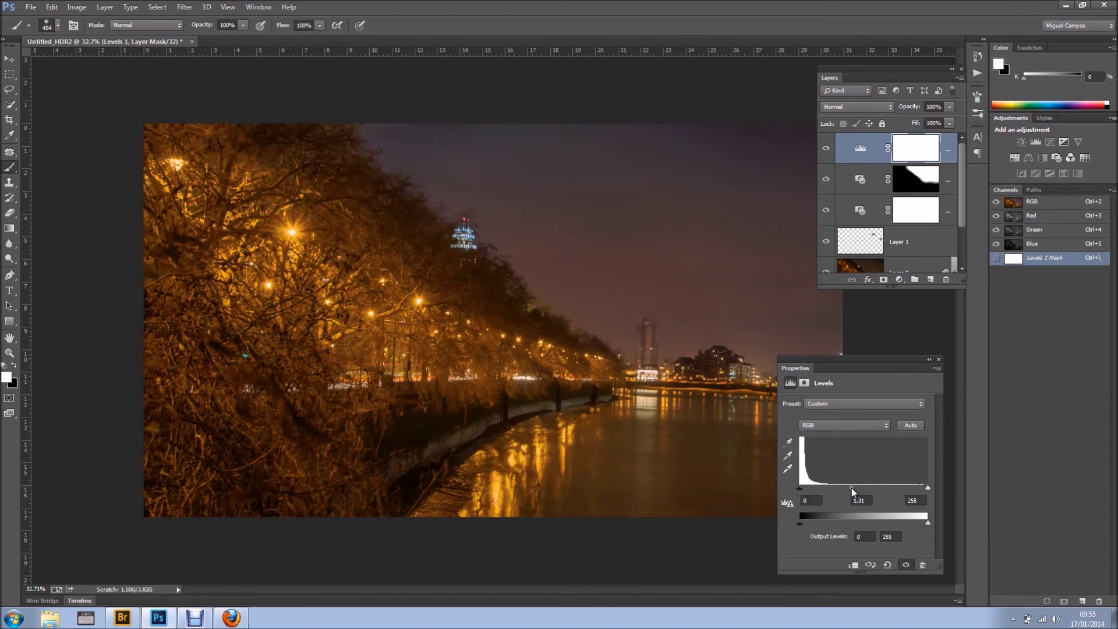
pyautogui.moveTo(852, 492); pyautogui.dragTo(847, 490)
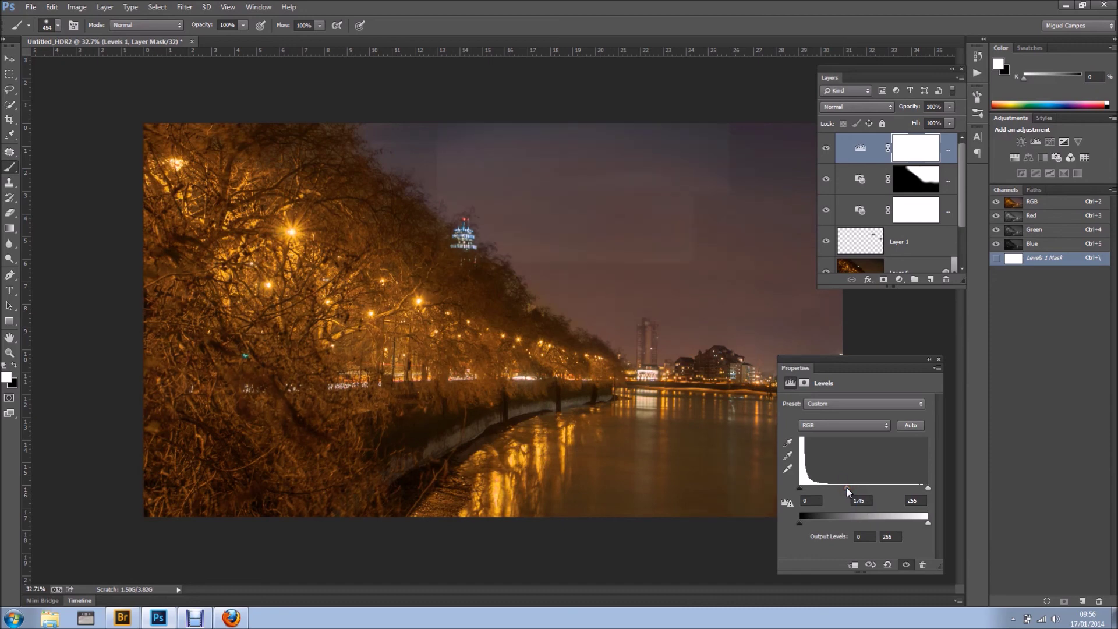
pyautogui.click(939, 359)
# Invert the Levels layer's mask to black and paint white on it over the river wall and the adjacent bank
pyautogui.click(914, 145)
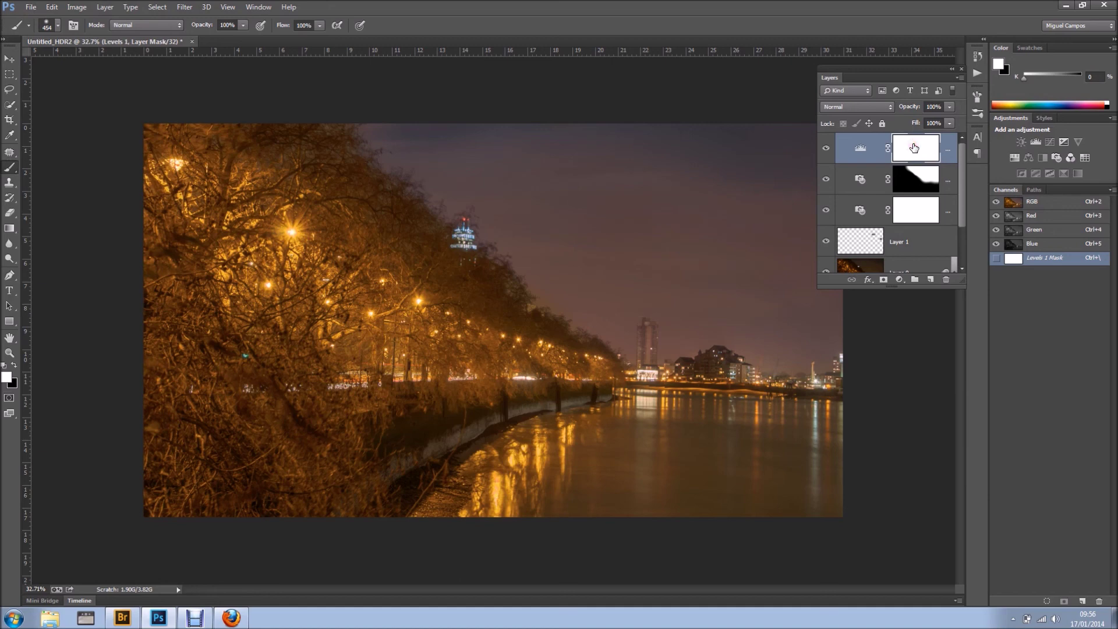
pyautogui.hotkey('ctrl', 'i')
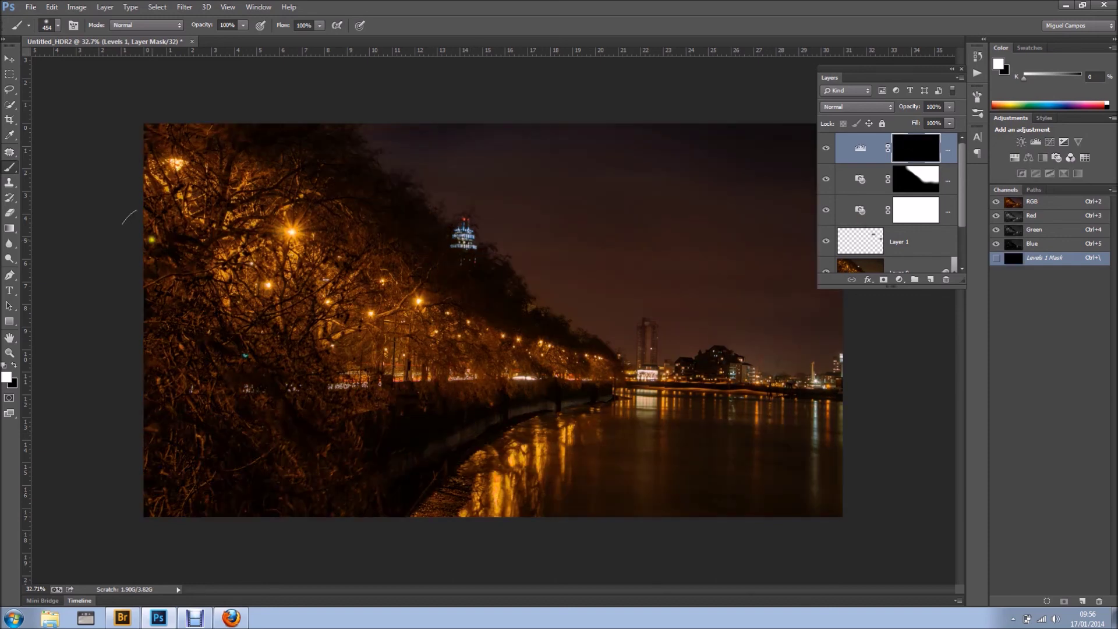
pyautogui.click(475, 434)
pyautogui.moveTo(405, 441); pyautogui.dragTo(357, 467)
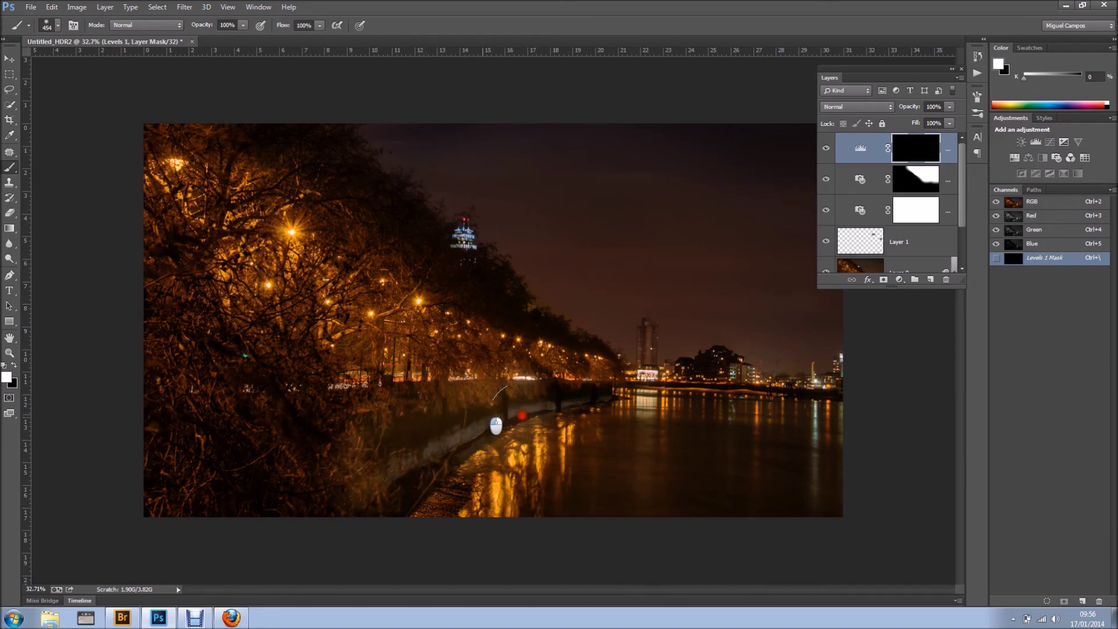
pyautogui.moveTo(522, 416); pyautogui.dragTo(471, 428)
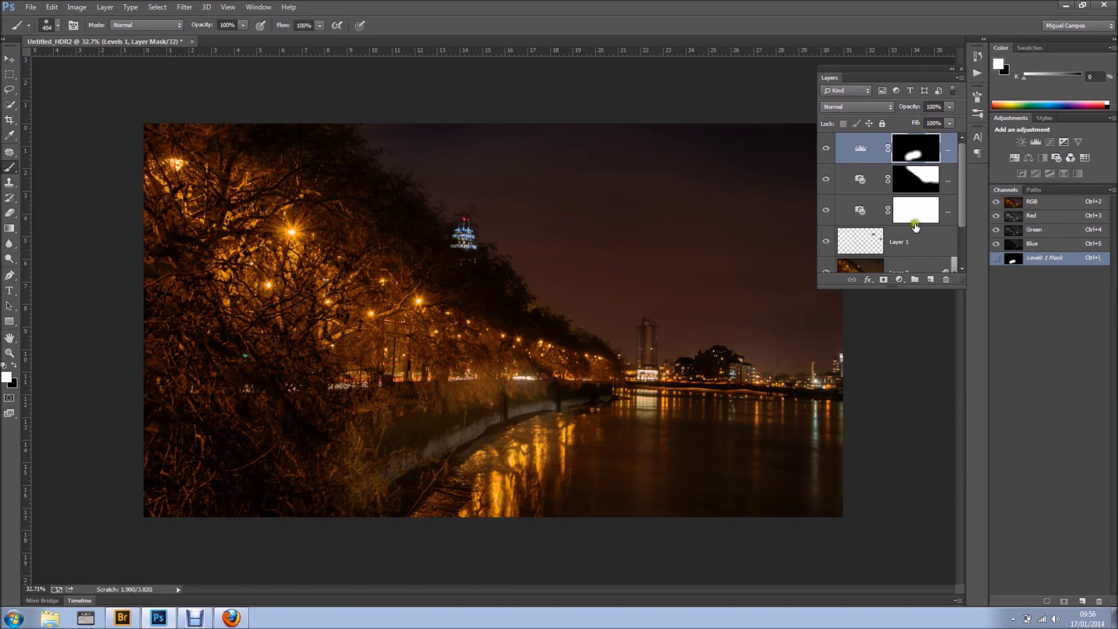
# Lower the Levels layer's opacity to 34% and toggle its visibility to compare the river wall with and without it
pyautogui.moveTo(915, 107); pyautogui.dragTo(903, 107)
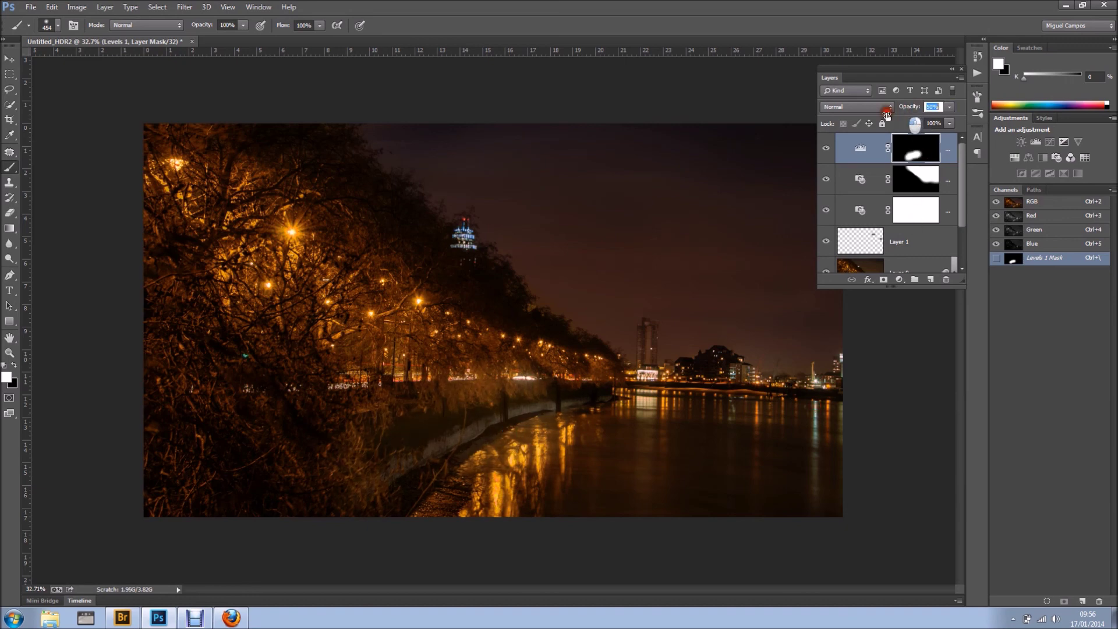
pyautogui.moveTo(887, 115); pyautogui.dragTo(878, 117)
pyautogui.click(826, 148)
pyautogui.click(827, 149)
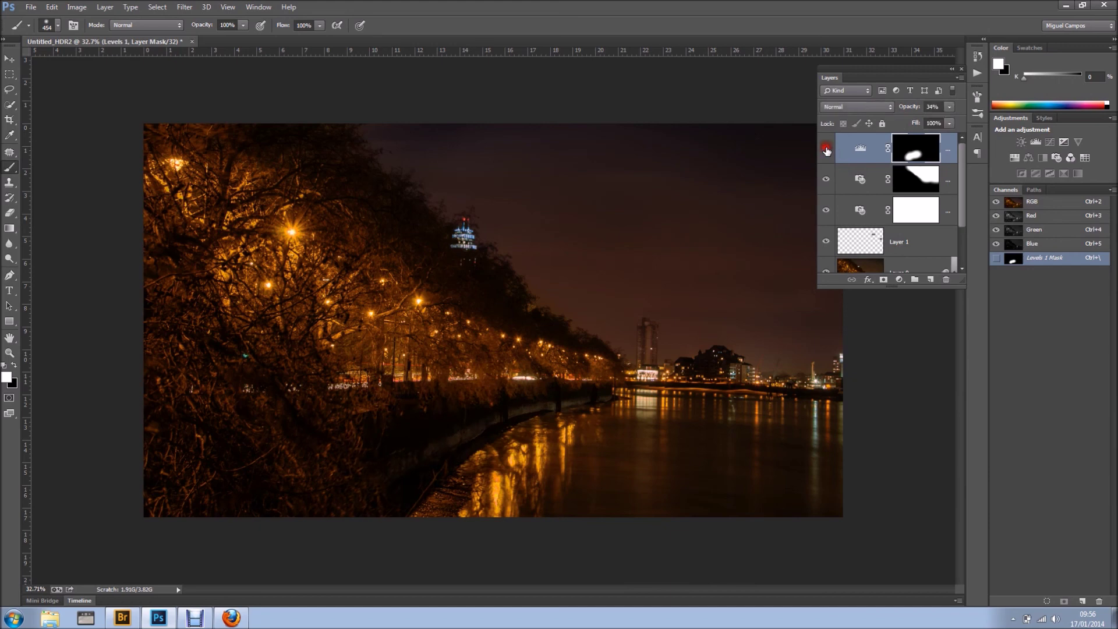